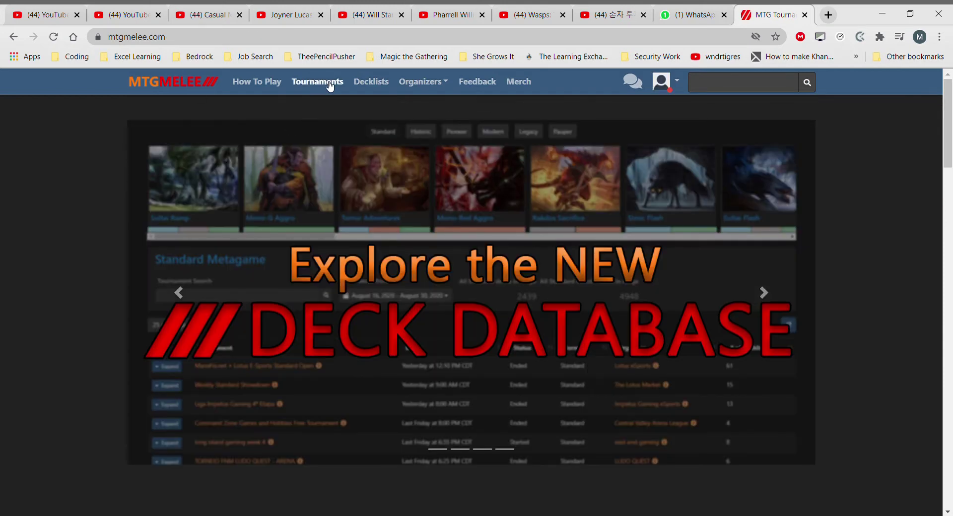
# Open the MAJH Standard Sundays tournament page from the upcoming tournaments.
pyautogui.click(675, 90)
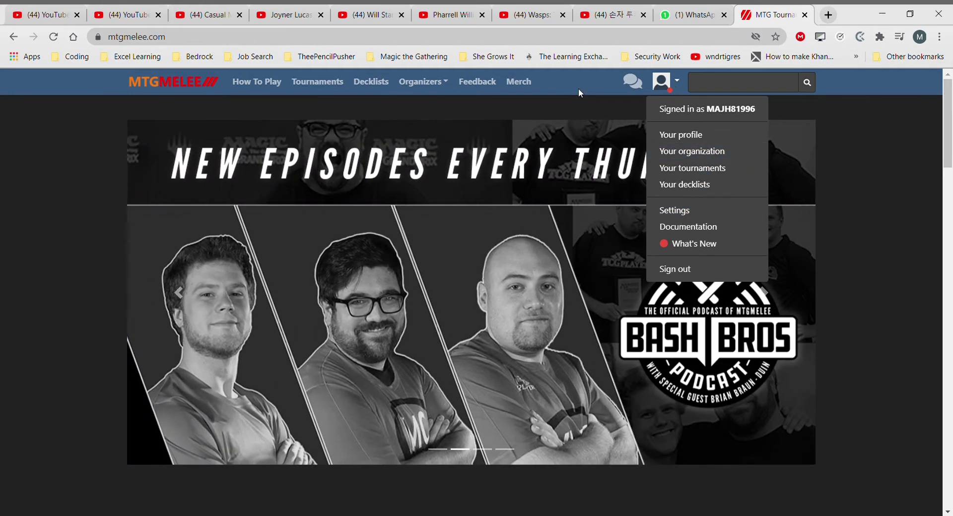
pyautogui.click(579, 88)
pyautogui.click(331, 83)
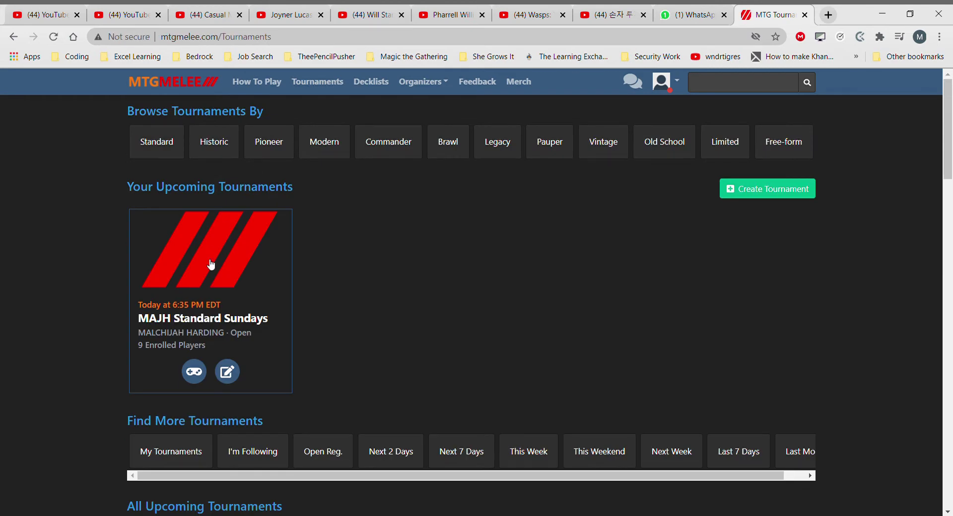
pyautogui.click(211, 265)
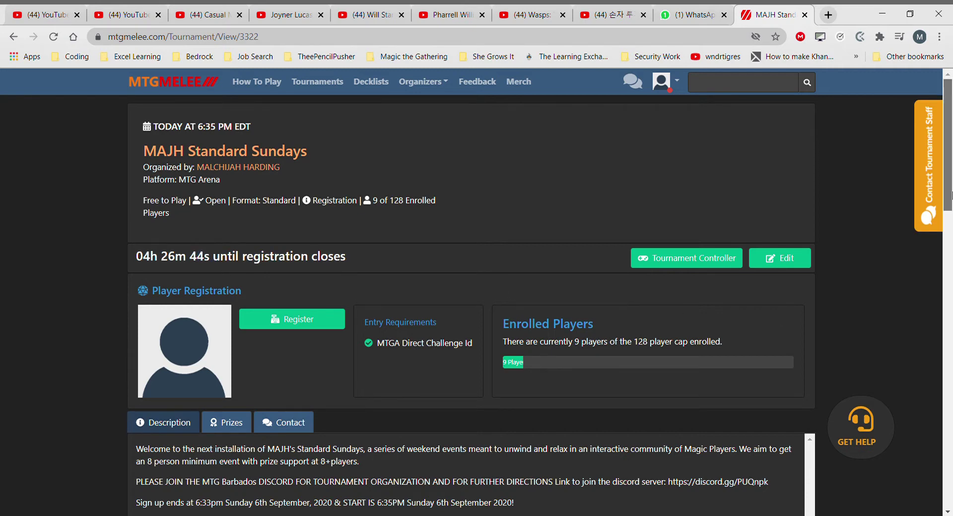
# Review the tournament's prizes and contact information, and return to its description.
pyautogui.moveTo(951, 193); pyautogui.dragTo(950, 238)
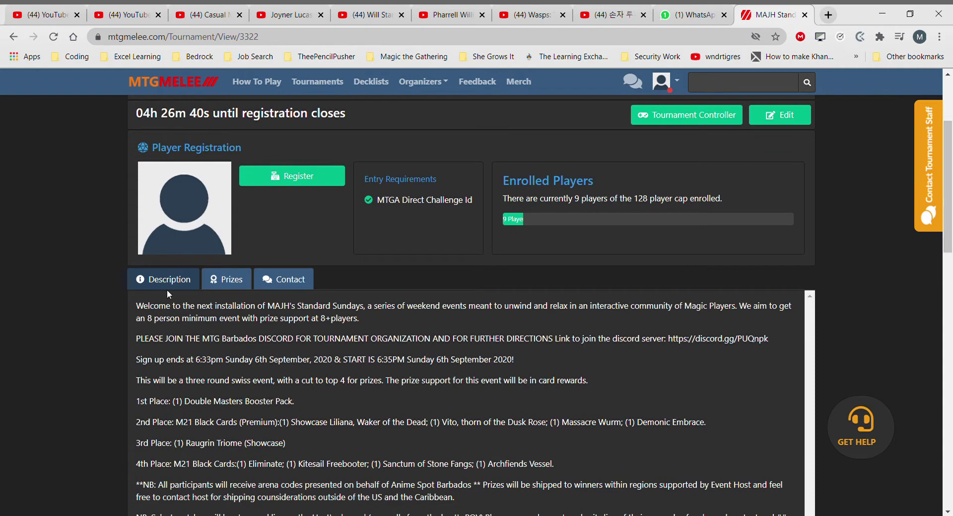
pyautogui.click(229, 281)
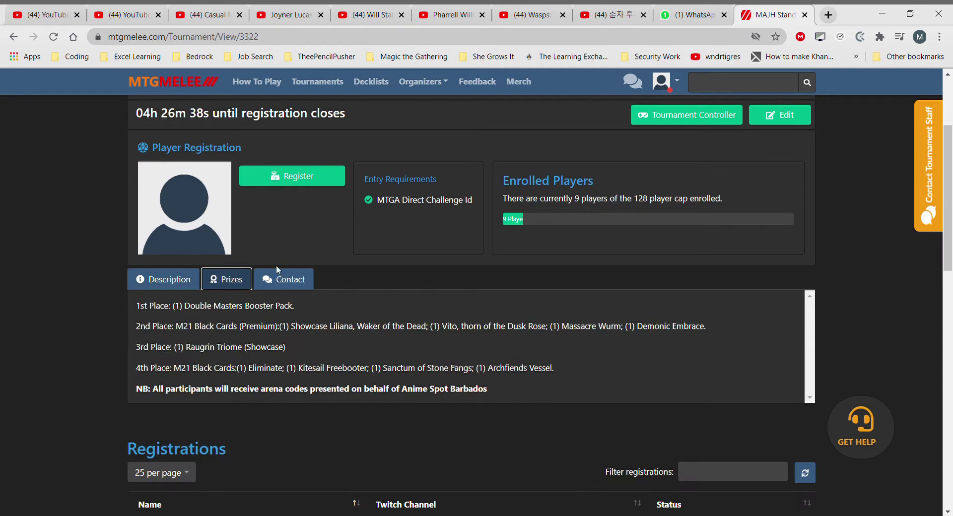
pyautogui.click(298, 278)
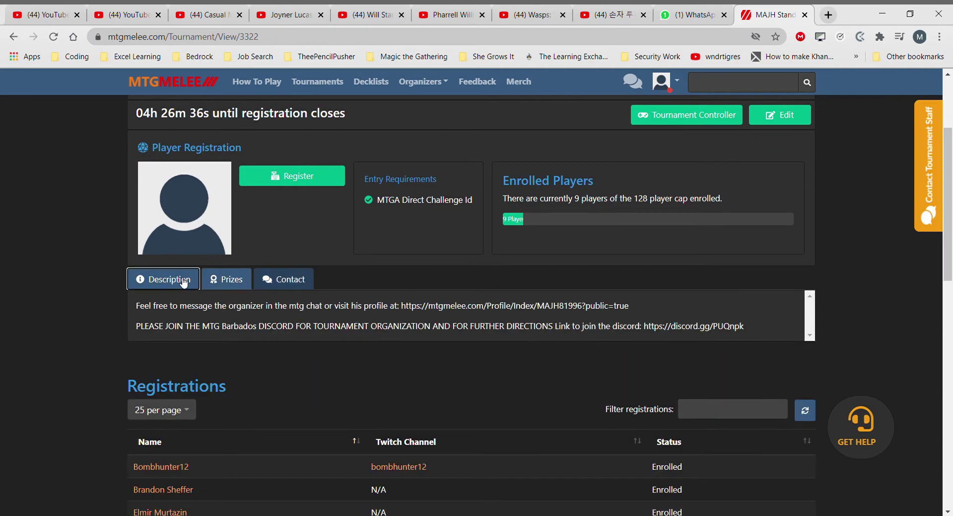
pyautogui.click(183, 281)
# Highlight the line with the MTG Barbados Discord server link in the tournament description.
pyautogui.tripleClick(265, 339)
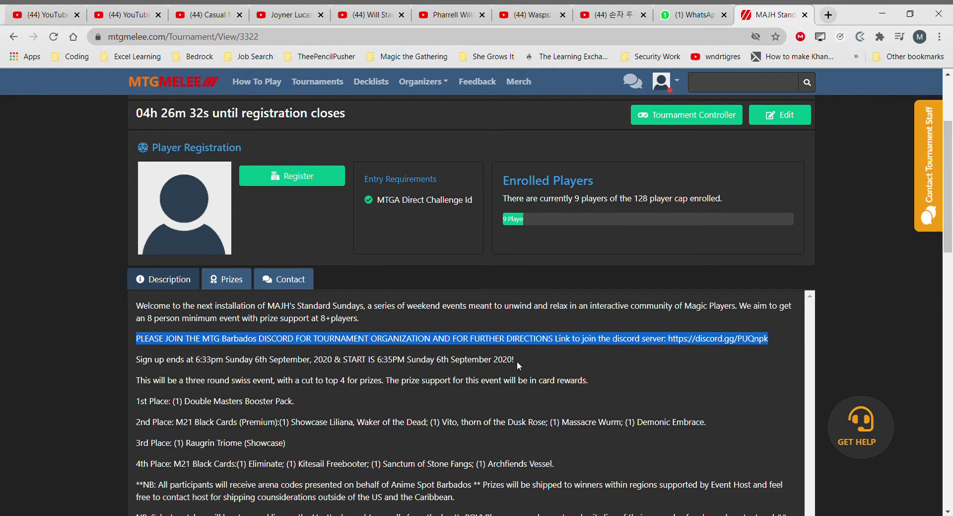
pyautogui.doubleClick(700, 342)
pyautogui.click(702, 342)
pyautogui.tripleClick(702, 342)
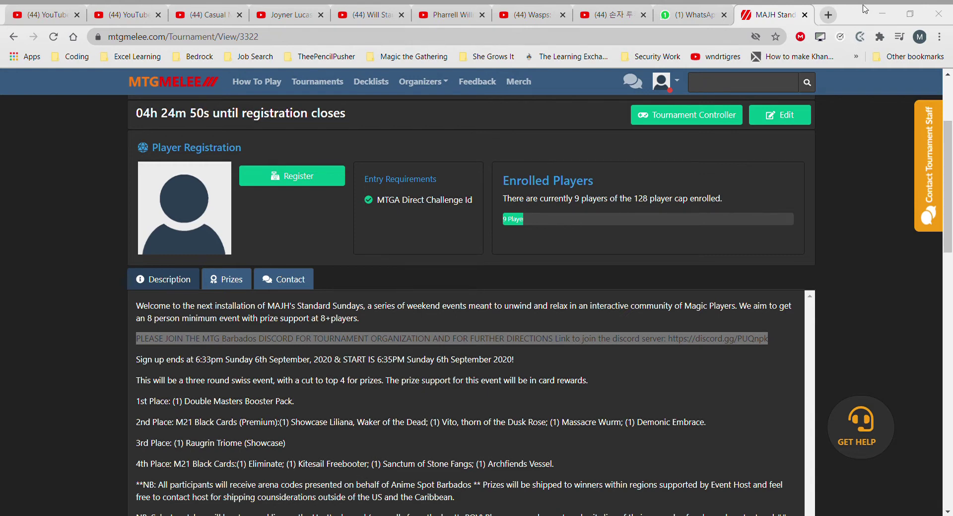
pyautogui.click(912, 15)
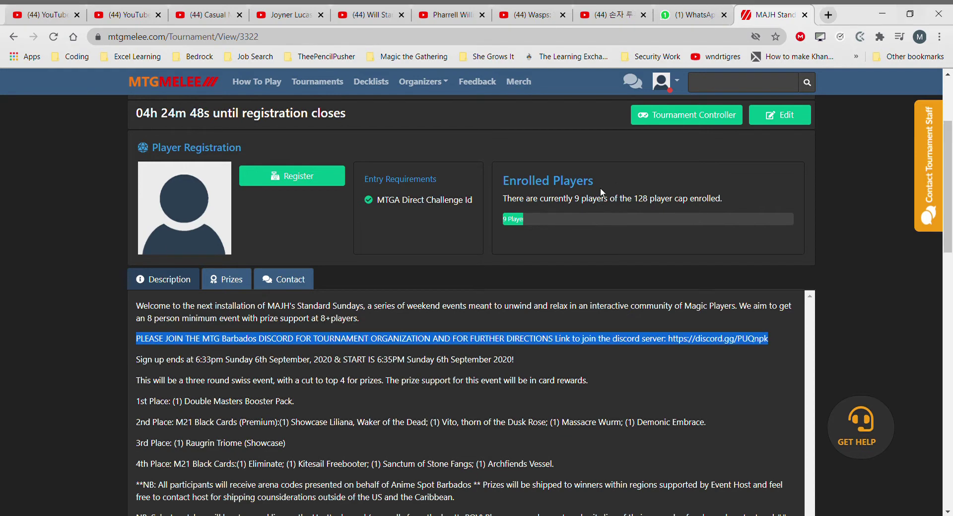
# Open the Tournament Controller for this event and review its list of players.
pyautogui.moveTo(951, 154); pyautogui.dragTo(952, 141)
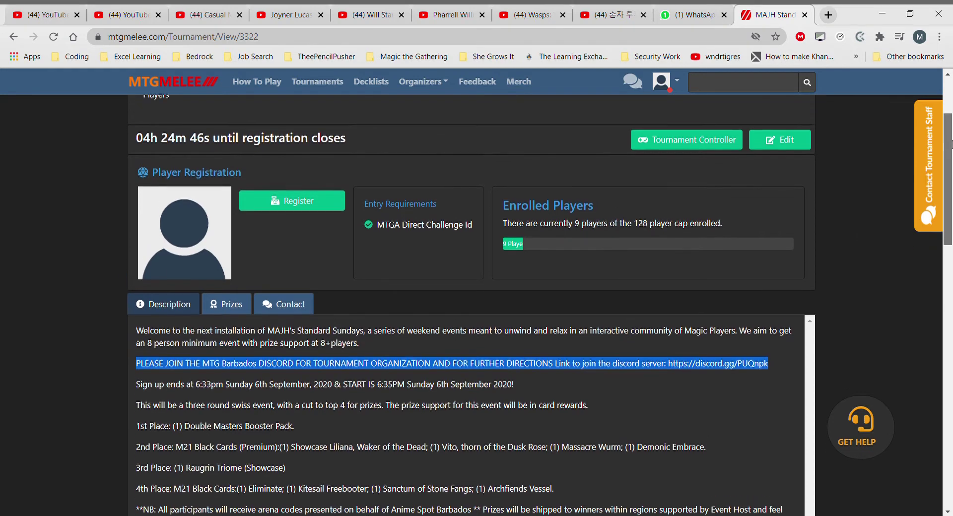
pyautogui.click(706, 154)
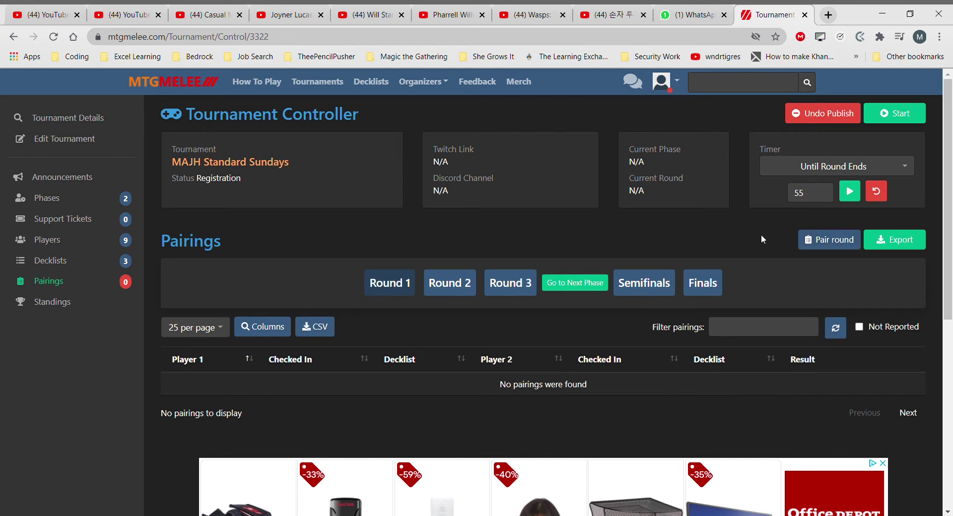
pyautogui.click(808, 243)
pyautogui.click(52, 243)
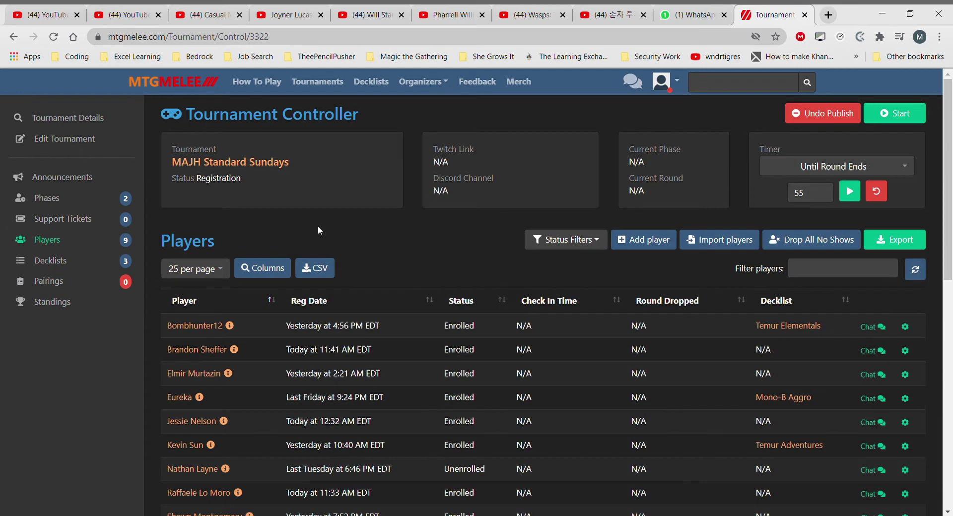
pyautogui.scroll(-3, 318, 228)
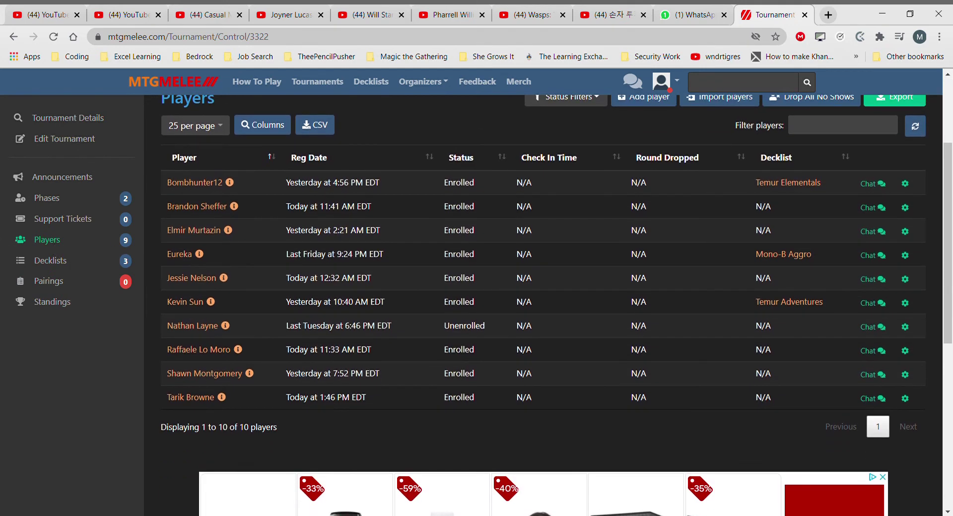
pyautogui.scroll(2, 556, 306)
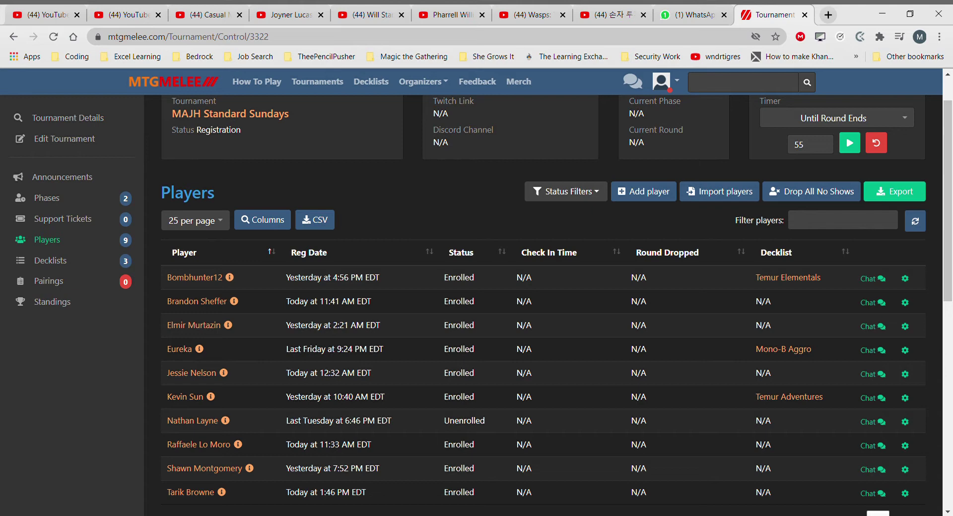
# Send an Information announcement: "All Players playing in the Event this evening, please hit CHECK-IN before 6:30! ALL PLAYERS NOT CHECKED IN WILL BE DROPPED FROM PAIRINGS".
pyautogui.click(65, 179)
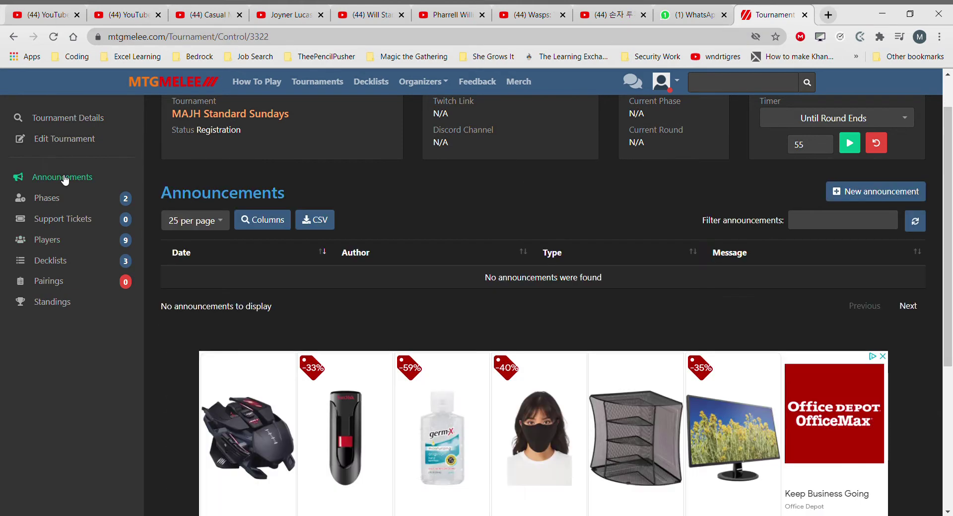
pyautogui.click(872, 198)
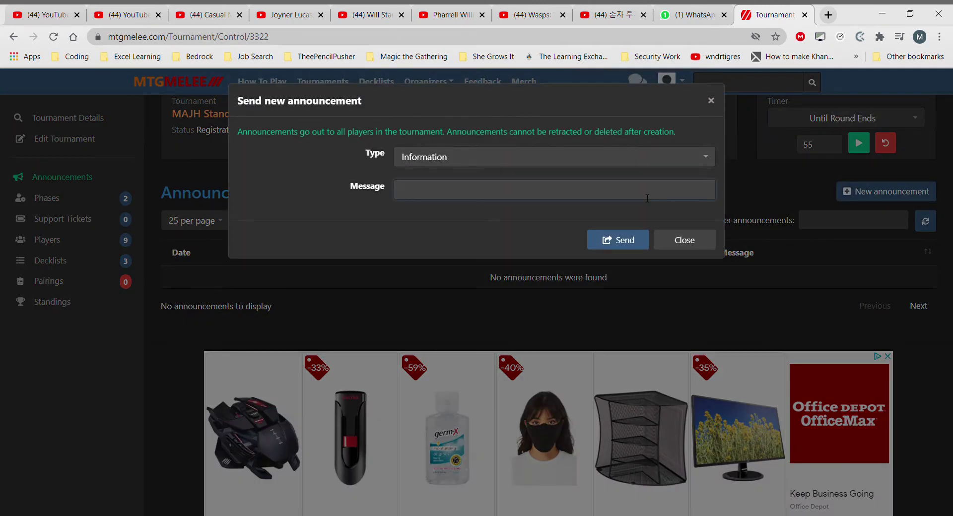
pyautogui.write('All Players playing (n the Ev')
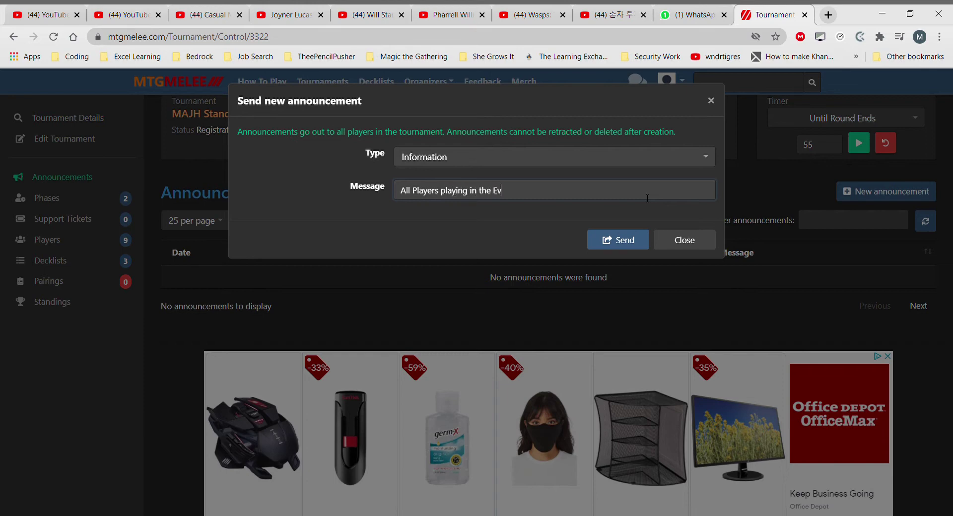
pyautogui.write('ent this evening, please c')
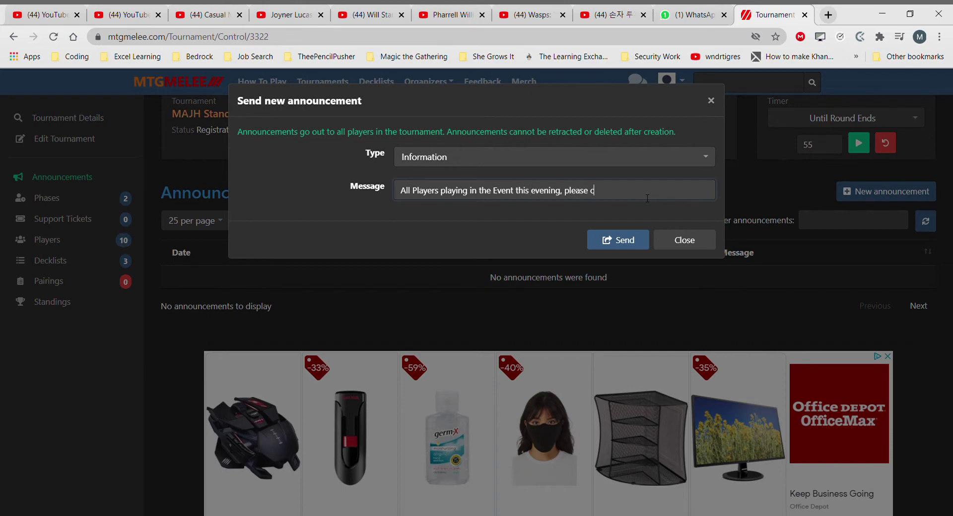
pyautogui.press('BackSpace')
pyautogui.write('C')
pyautogui.press('BackSpace')
pyautogui.write('hit CHECK-IN before 6:30! AL')
pyautogui.write('L PLAYERS N')
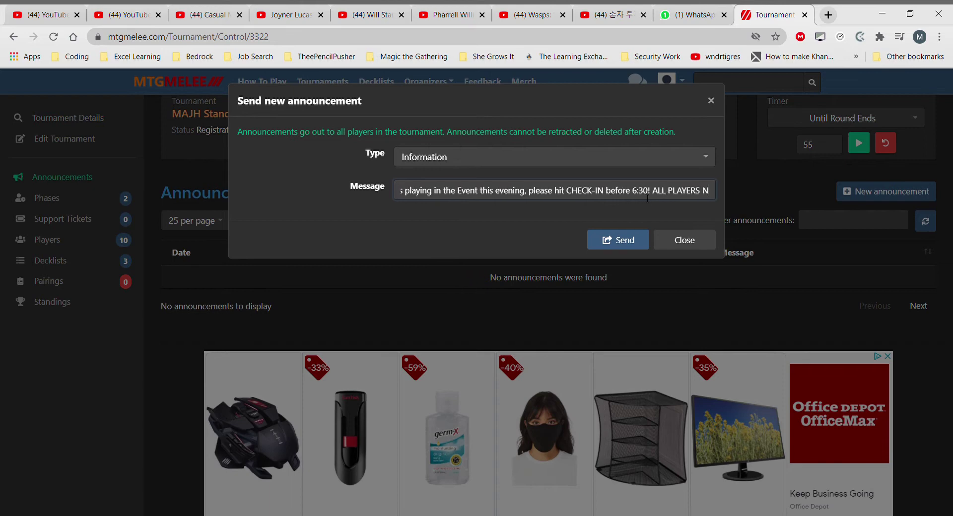
pyautogui.write('OT CHECKED ')
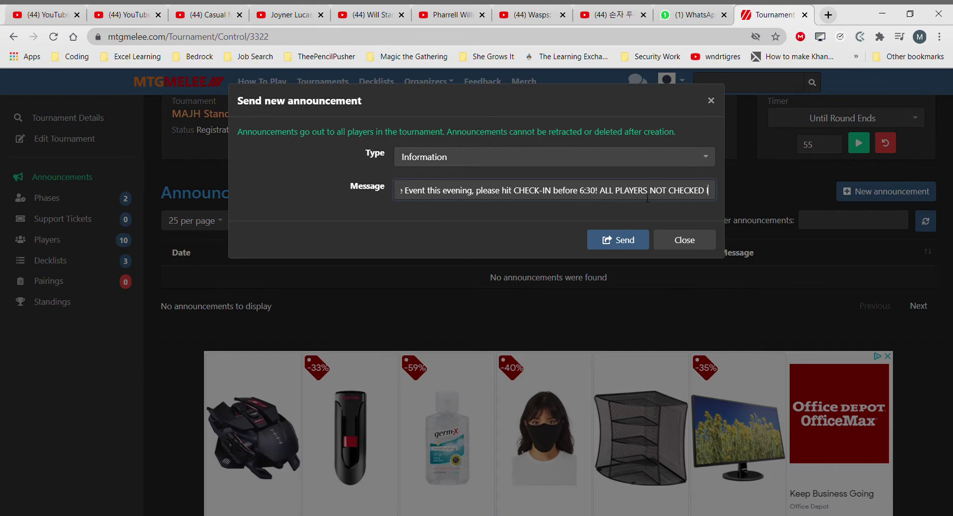
pyautogui.write('IN WILL BE')
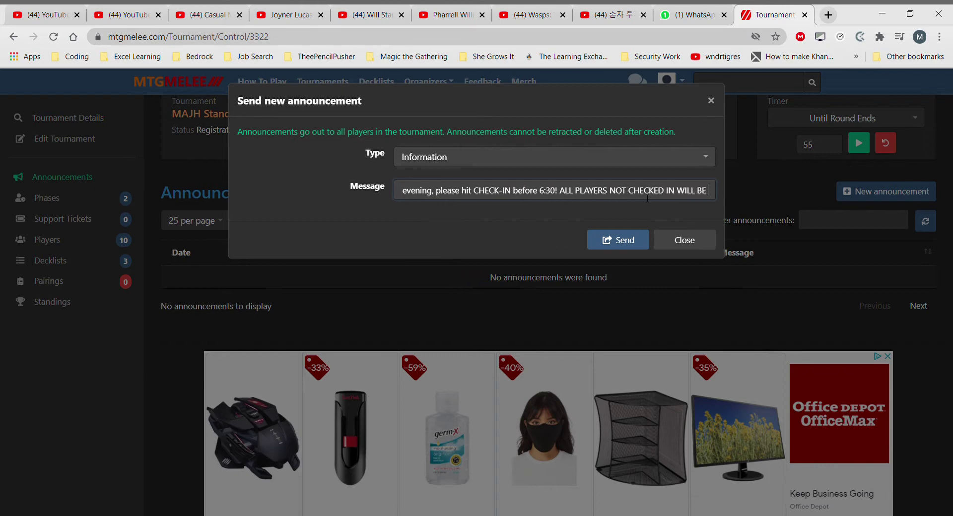
pyautogui.write(' DROPP')
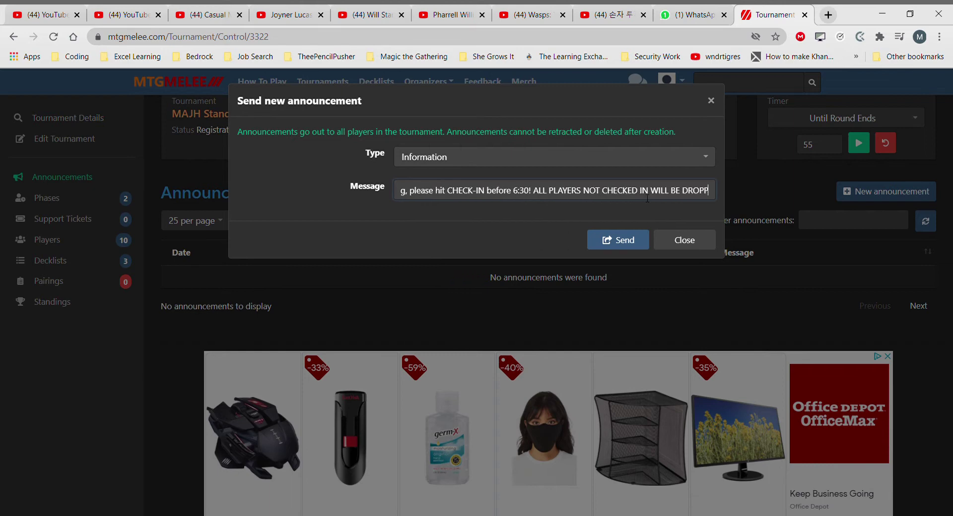
pyautogui.write('ED FROM ')
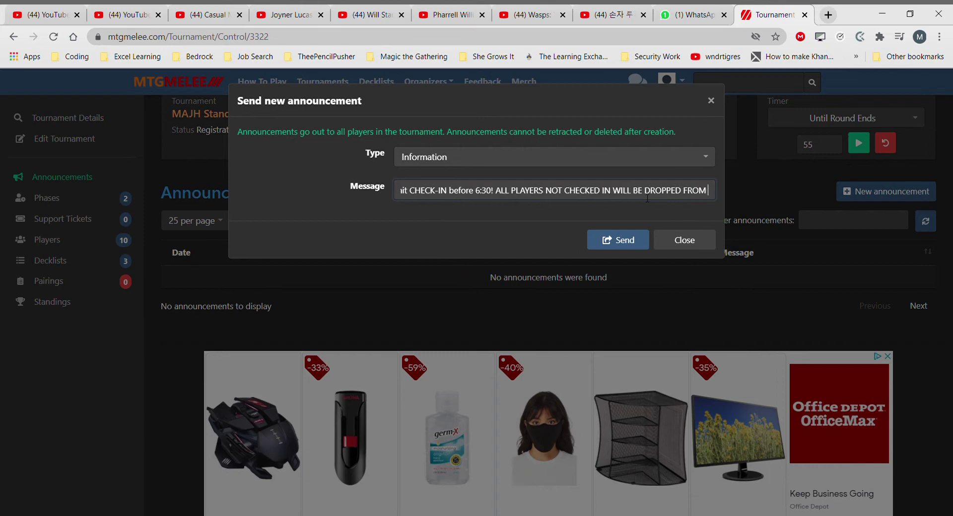
pyautogui.write('PAIRINGS')
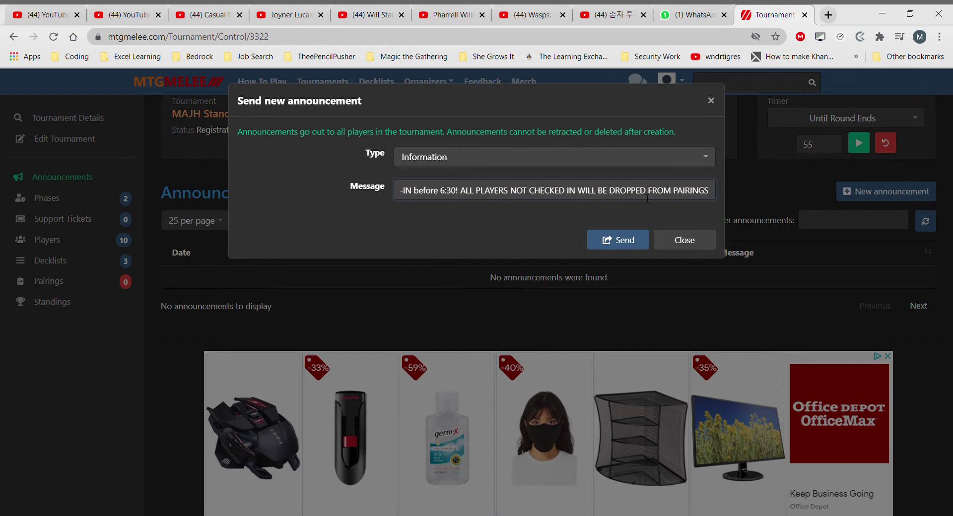
pyautogui.click(614, 239)
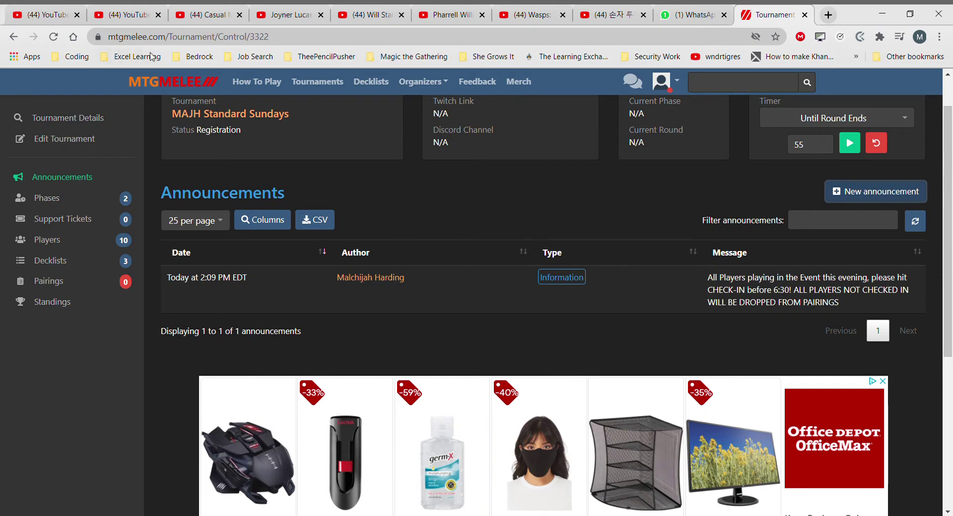
# Examine the players' registration dates, enrollment status, check-in times and decklists, and refresh the player list.
pyautogui.click(41, 242)
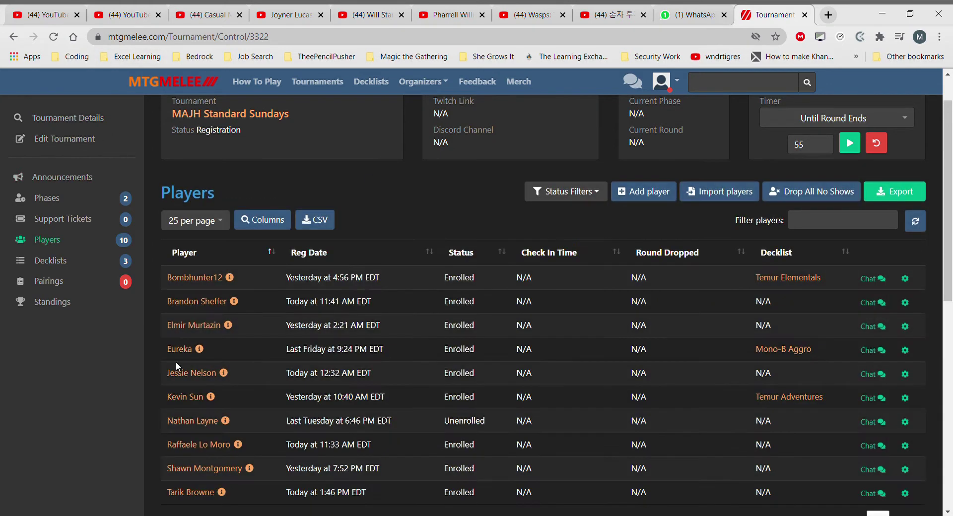
pyautogui.scroll(-2, 323, 404)
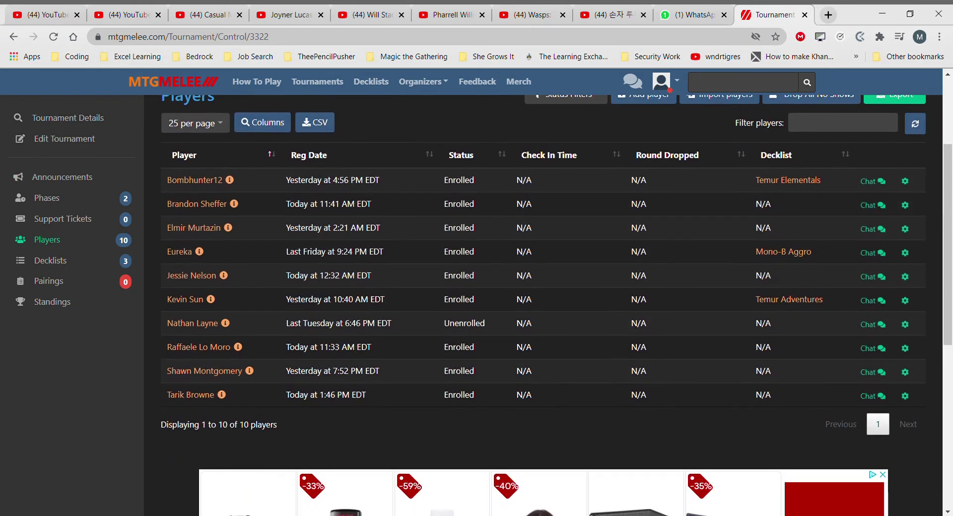
pyautogui.scroll(2, 551, 305)
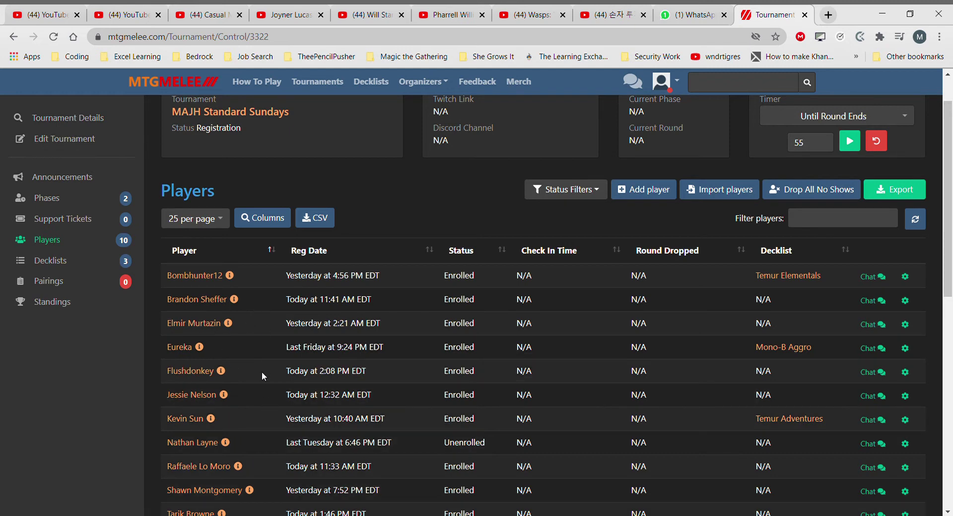
pyautogui.scroll(-2, 261, 371)
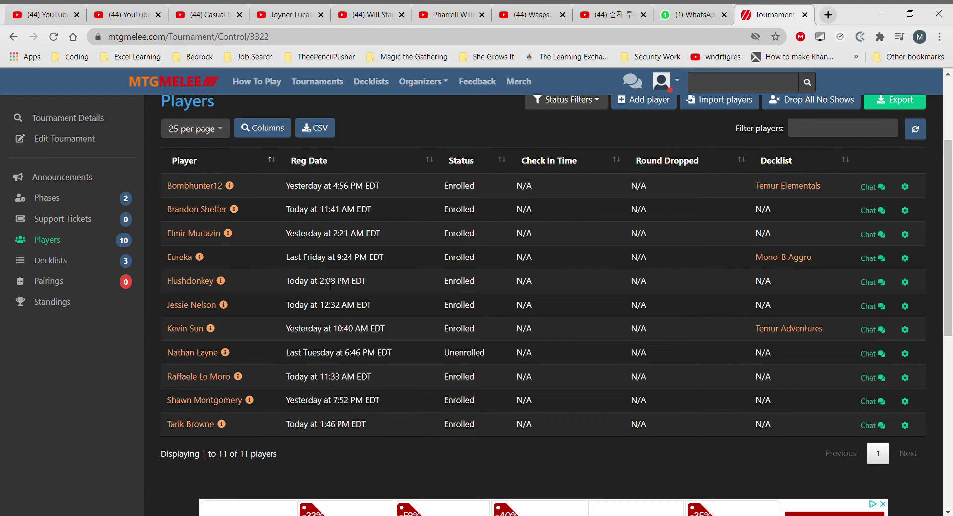
pyautogui.moveTo(223, 282)
pyautogui.moveTo(205, 260)
pyautogui.scroll(2, 738, 293)
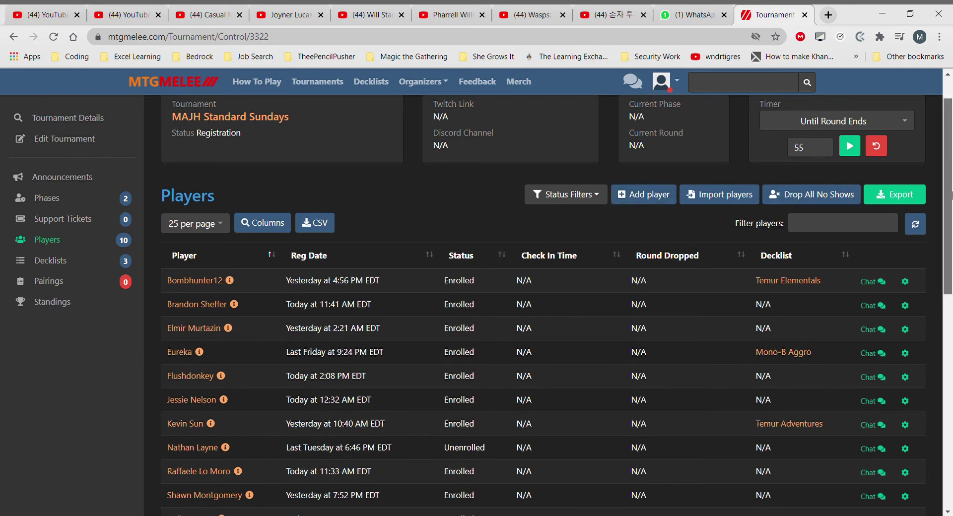
pyautogui.moveTo(952, 197); pyautogui.dragTo(949, 219)
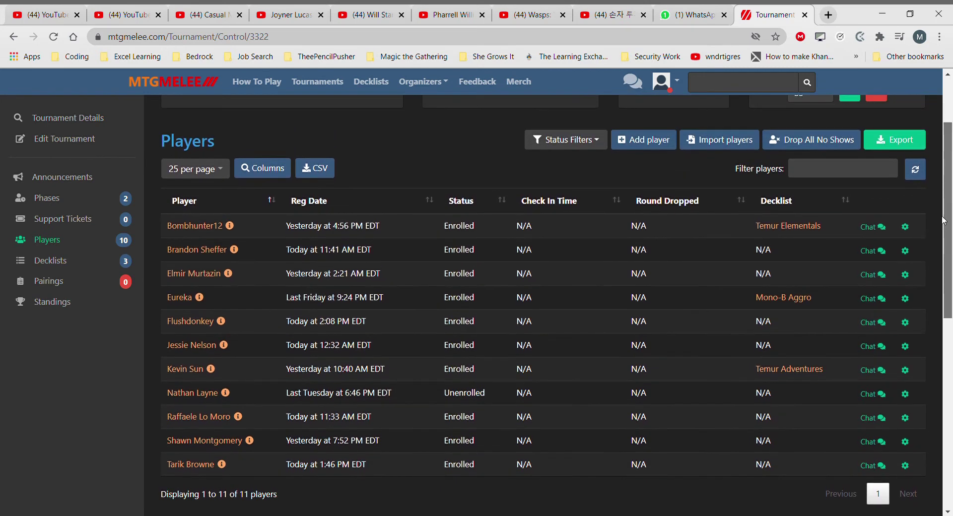
pyautogui.click(916, 169)
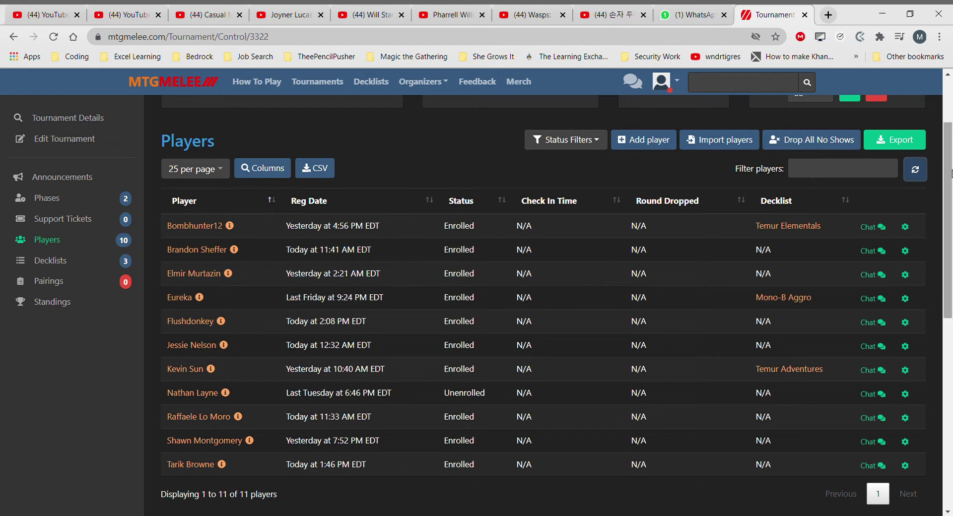
# View the tournament's round pairings and return to the list of sent announcements.
pyautogui.moveTo(949, 174); pyautogui.dragTo(950, 124)
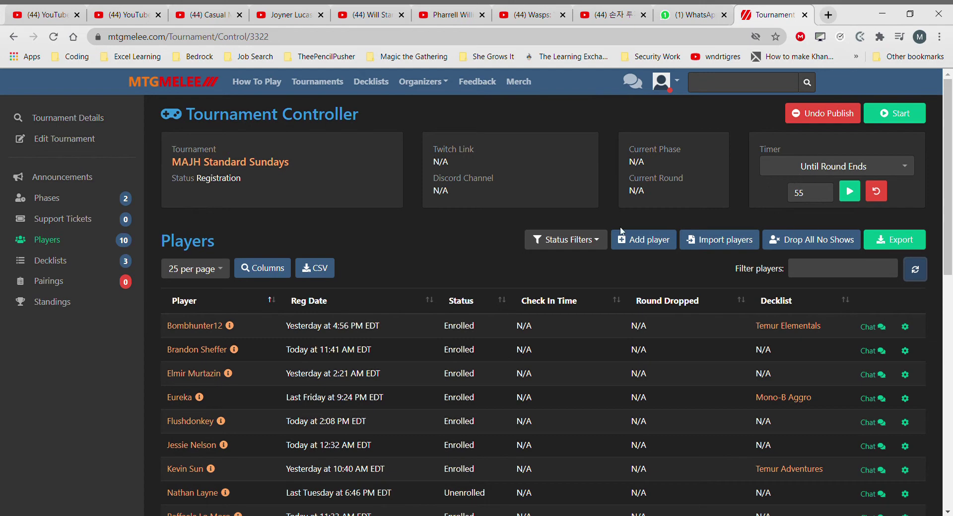
pyautogui.click(50, 286)
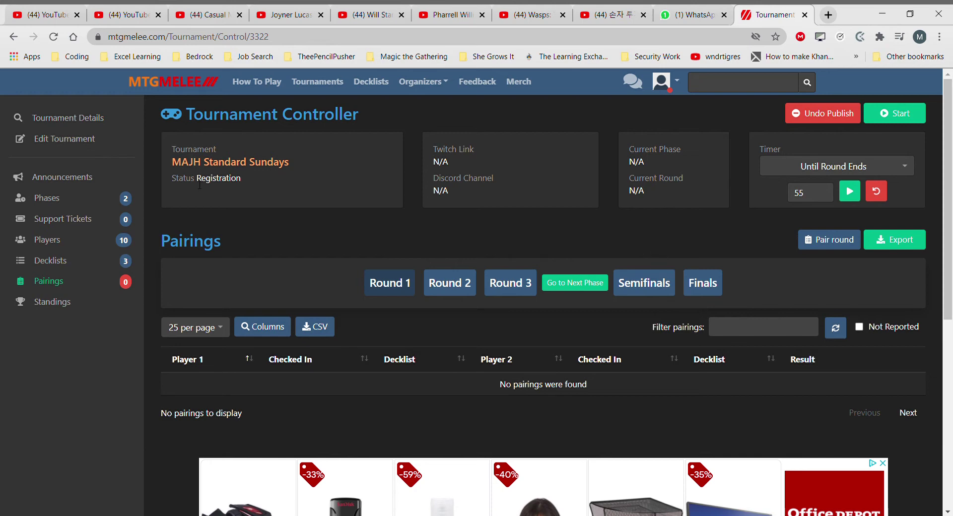
pyautogui.click(62, 177)
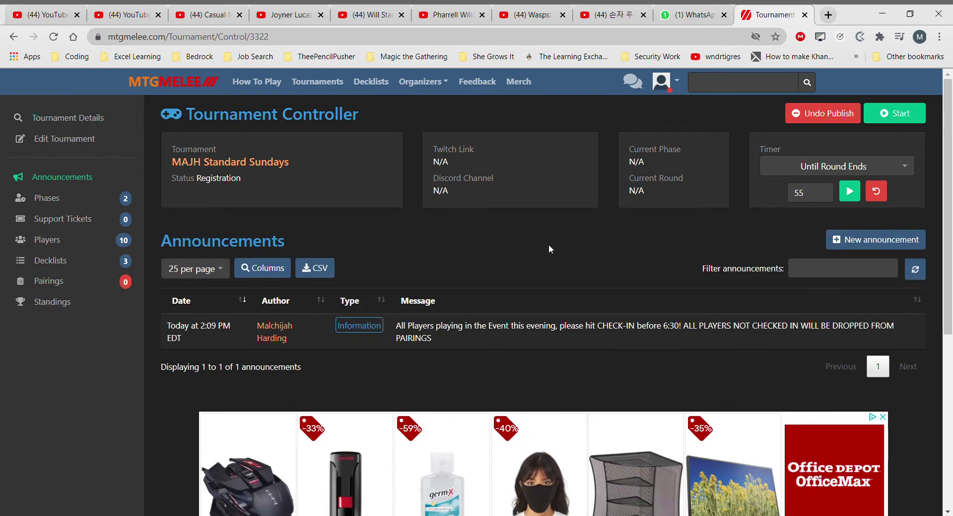
# Draft an Information announcement starting "We are sorting out one or two decklist challenges and will start promptly at 6:35." and discard it unsent.
pyautogui.click(838, 243)
pyautogui.click(499, 203)
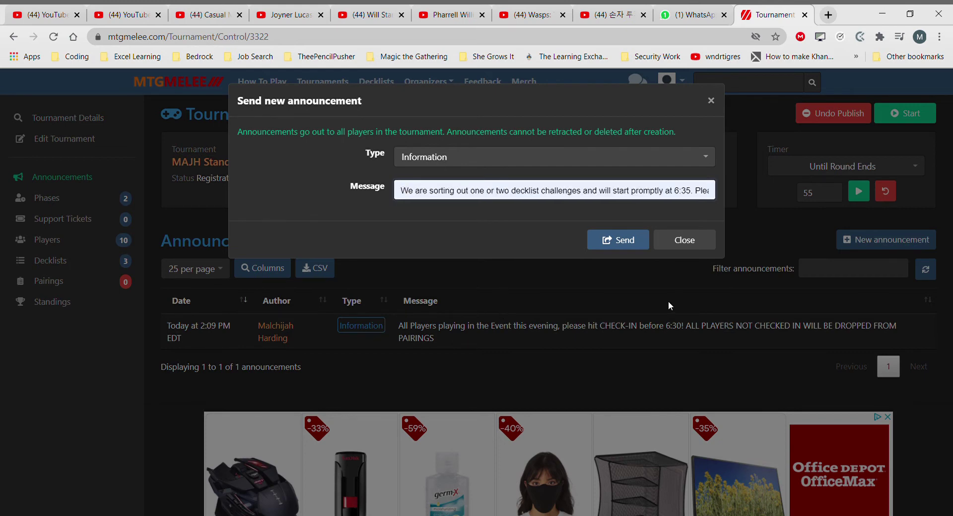
pyautogui.click(802, 216)
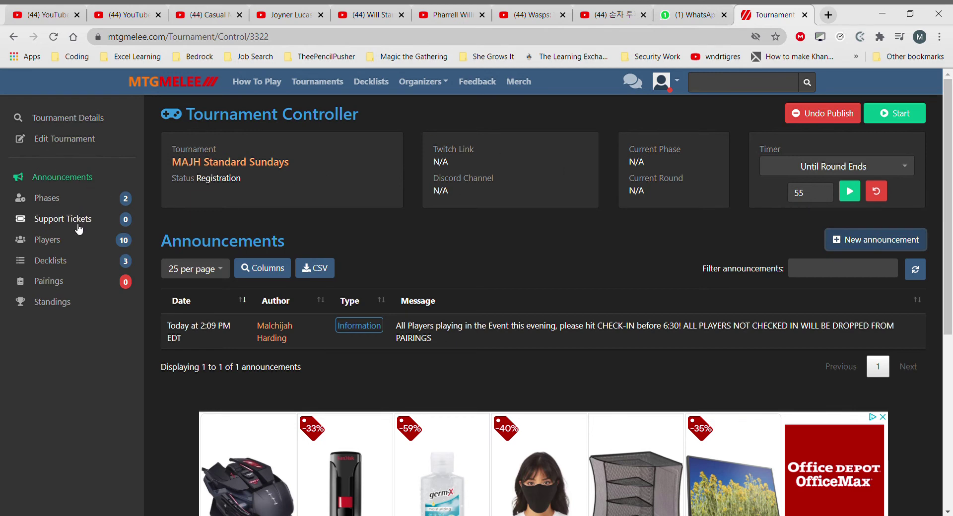
# View the player support conversations in Messages and return to the Tournament Controller.
pyautogui.click(643, 93)
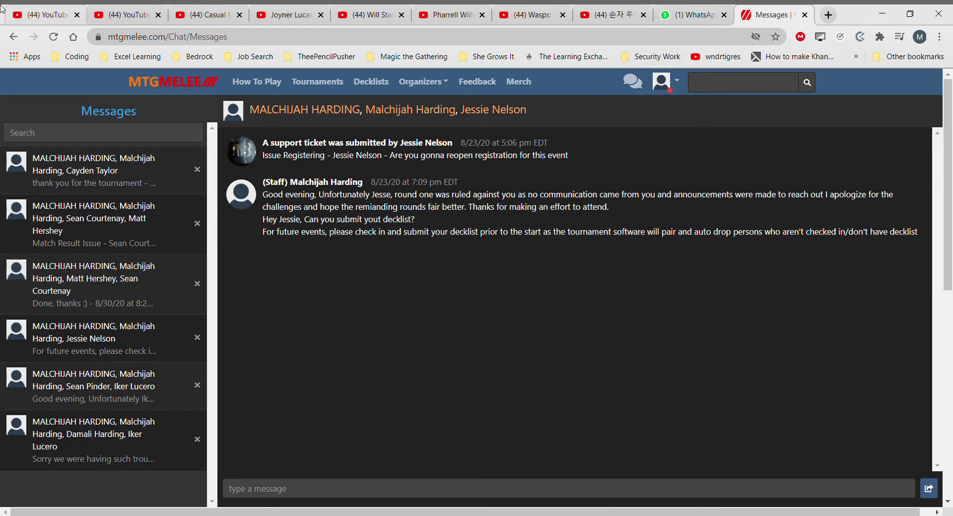
pyautogui.click(12, 36)
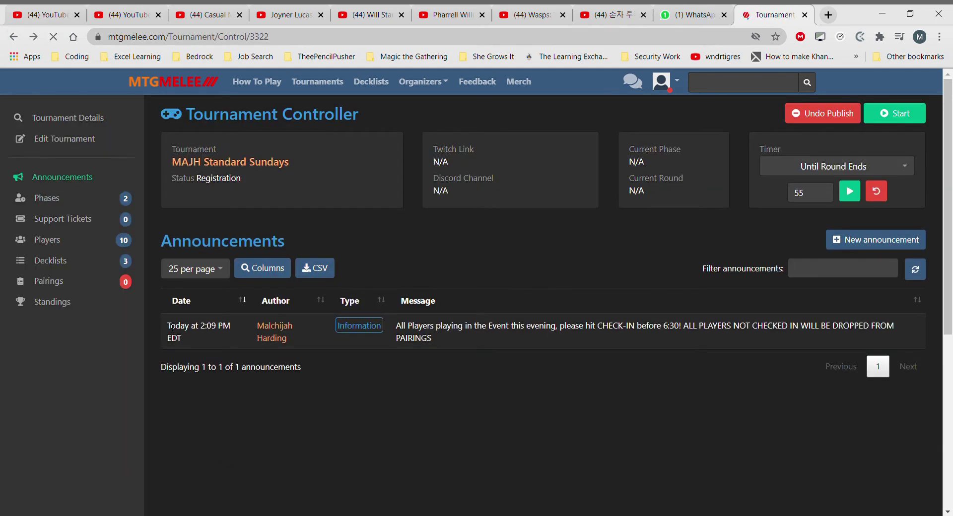
# Open the player list, bring up the request to open a chat channel with the first player, and decline it.
pyautogui.click(67, 239)
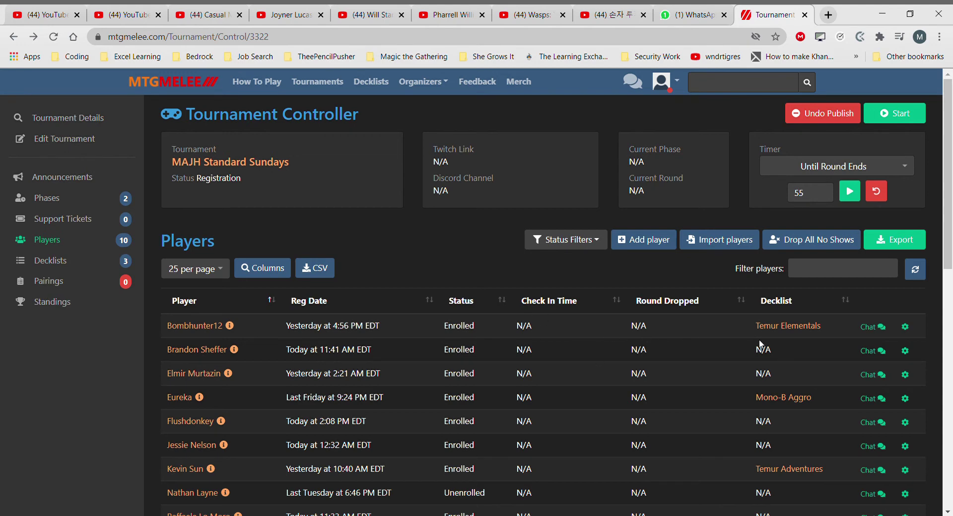
pyautogui.click(886, 329)
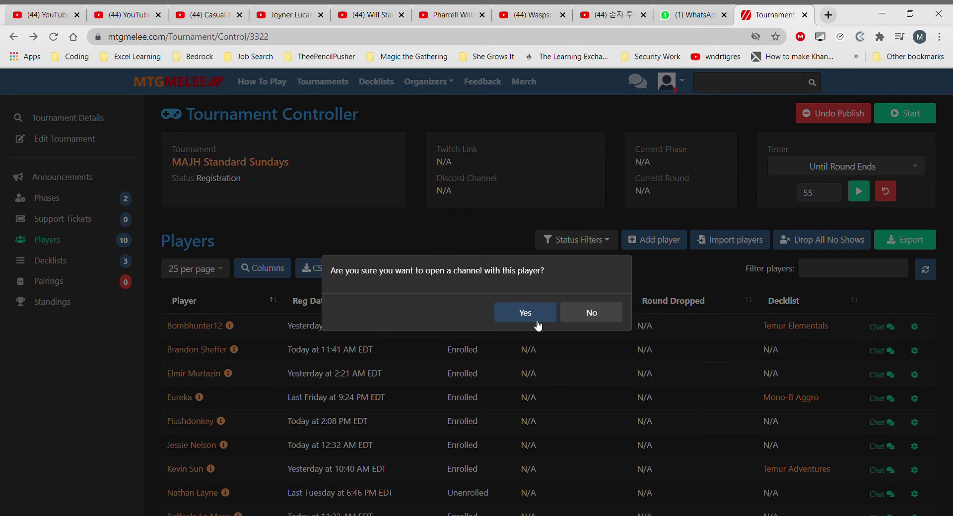
pyautogui.click(593, 313)
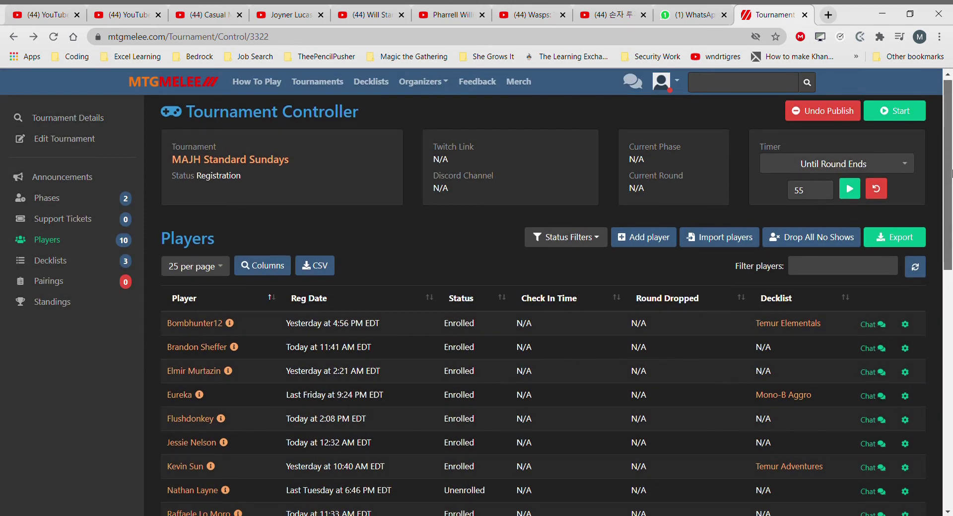
# Examine the round timer's duration setting and view the tournament's pairings.
pyautogui.scroll(-1, 951, 187)
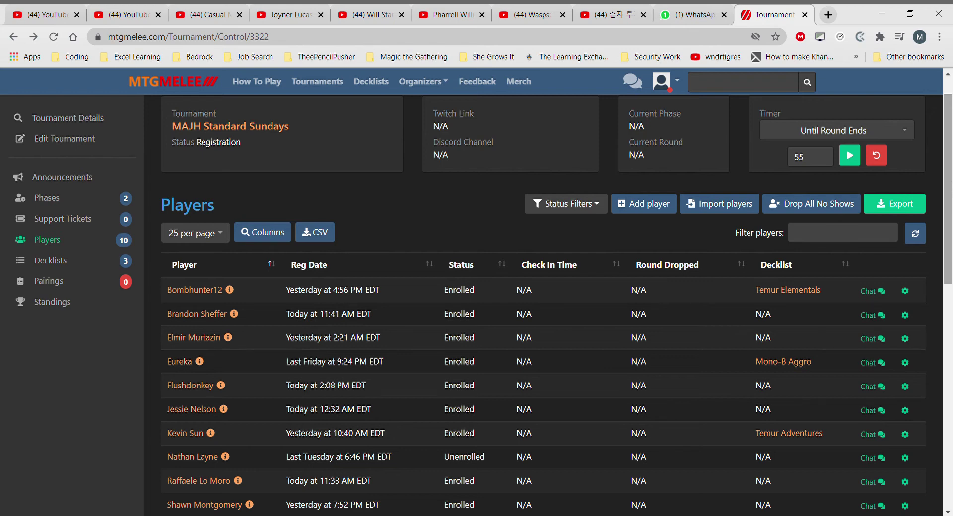
pyautogui.doubleClick(815, 164)
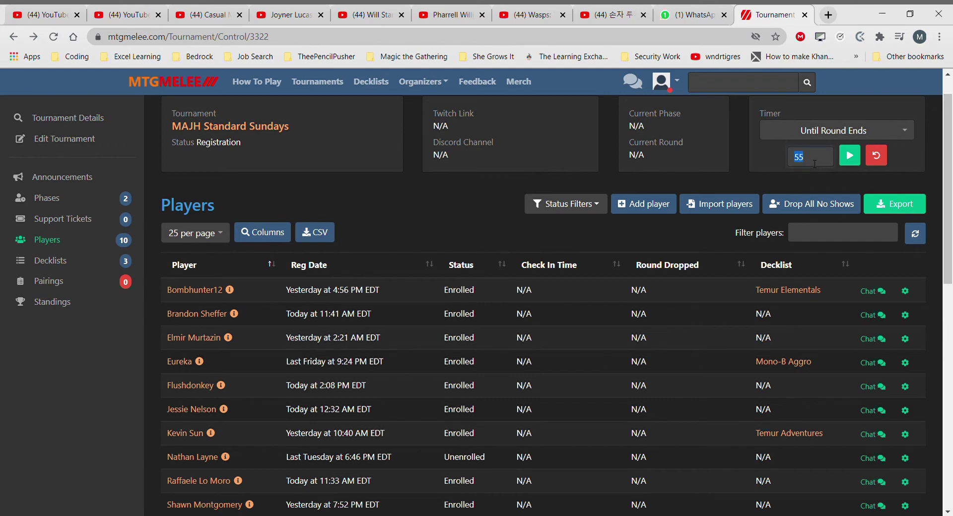
pyautogui.click(815, 163)
pyautogui.click(55, 282)
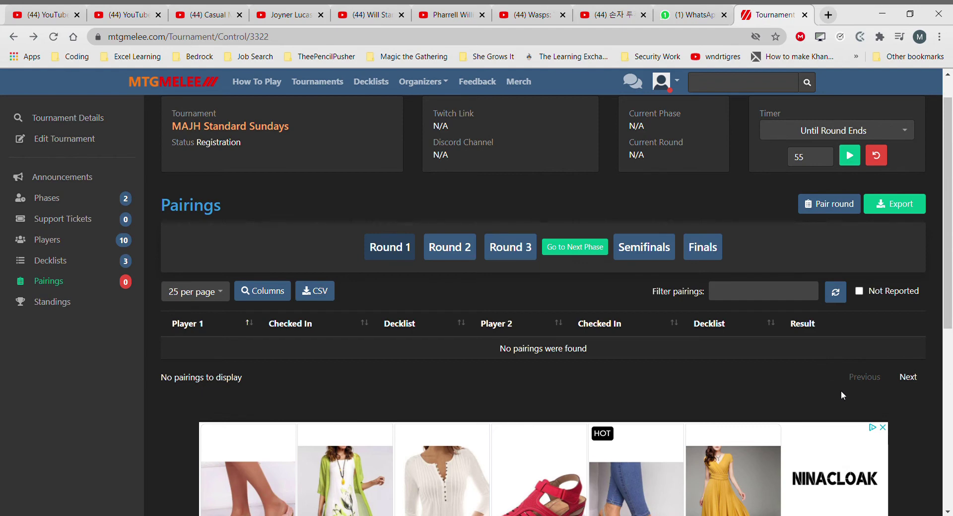
# In a new announcement, try the Warning type, switch back to Information, and close the form unsent.
pyautogui.click(84, 177)
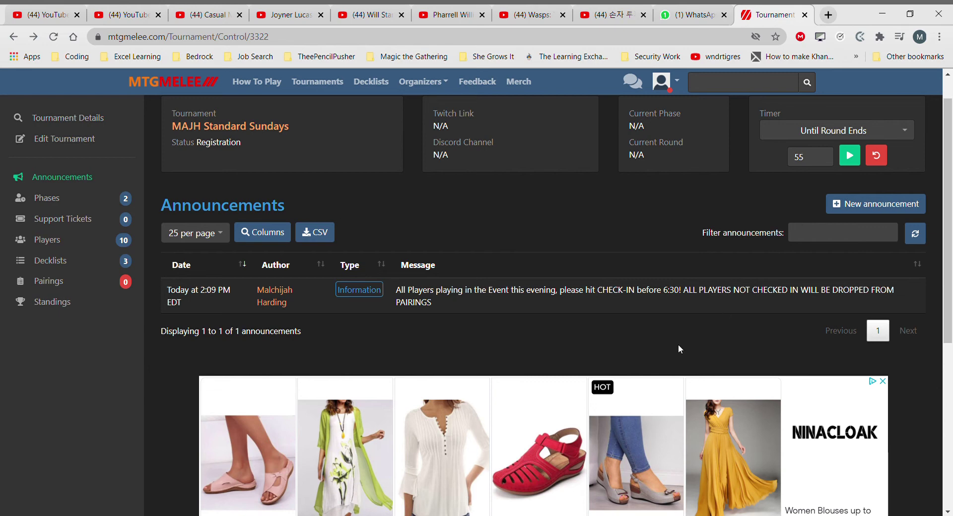
pyautogui.click(883, 204)
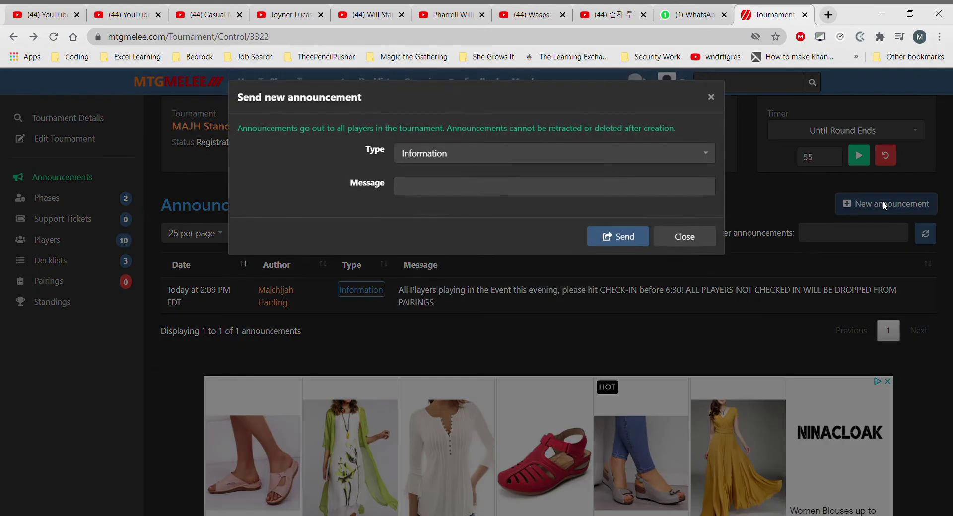
pyautogui.click(587, 162)
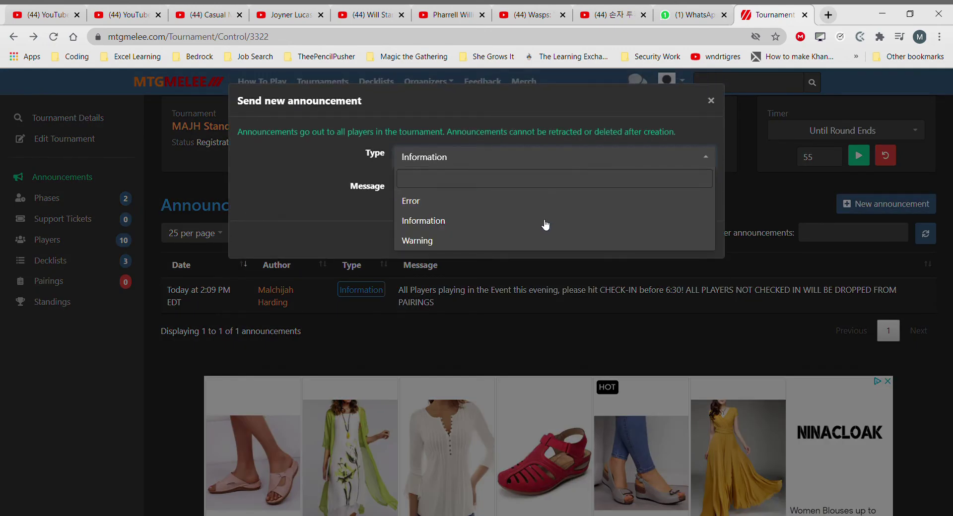
pyautogui.click(503, 242)
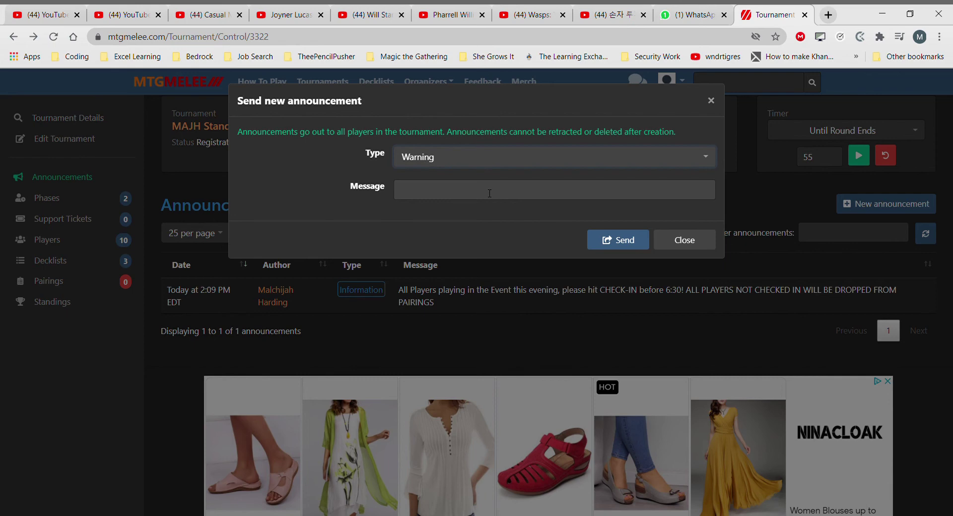
pyautogui.click(478, 165)
pyautogui.click(451, 220)
pyautogui.click(700, 240)
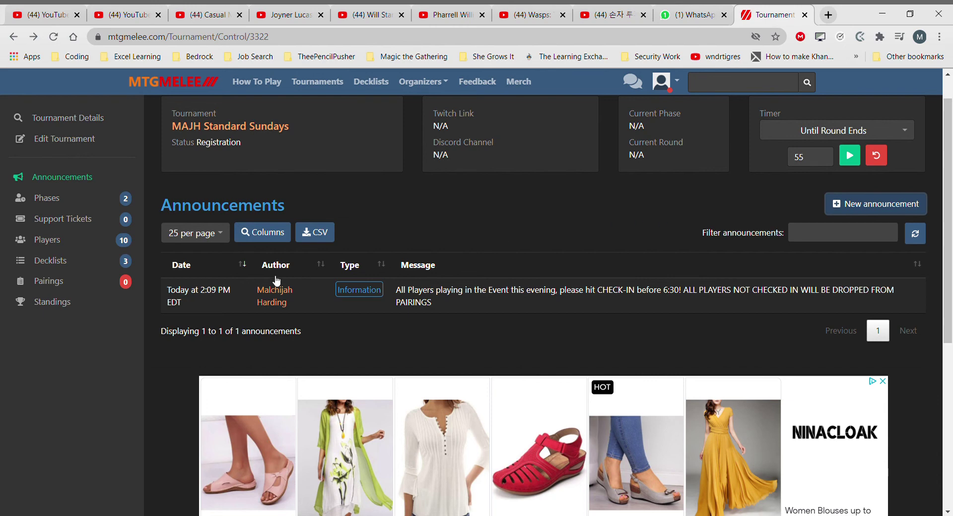
# View the tournament pairings for Round 2.
pyautogui.click(59, 283)
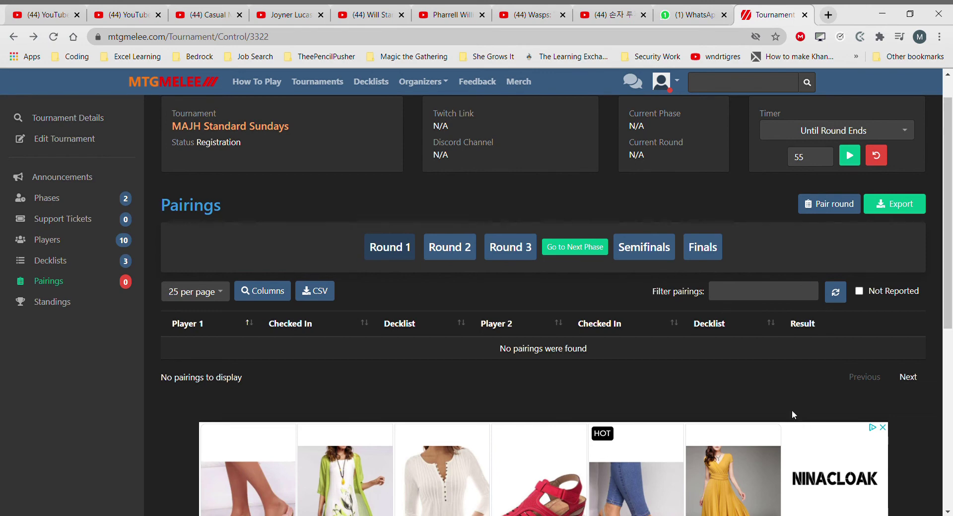
pyautogui.click(441, 253)
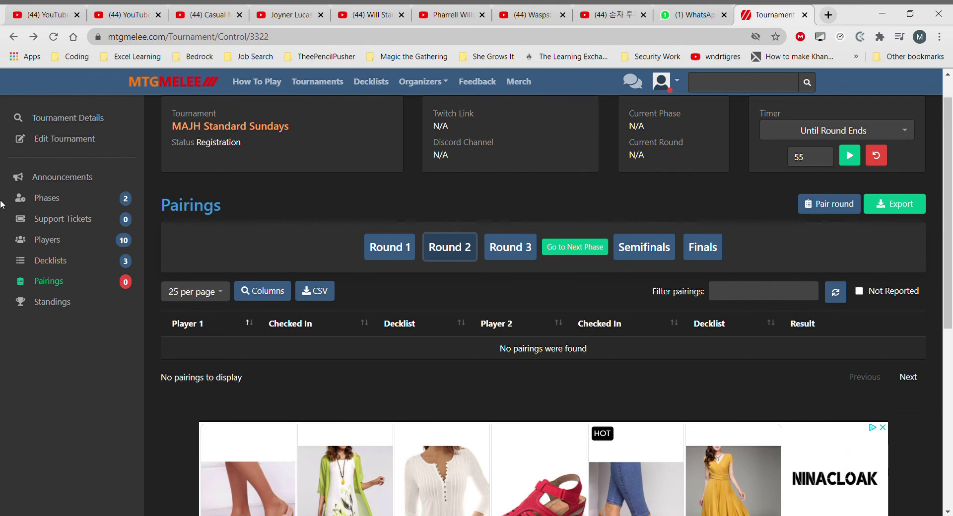
# Open the tournament details page, review its prizes, and highlight the 1st Place prize.
pyautogui.click(89, 120)
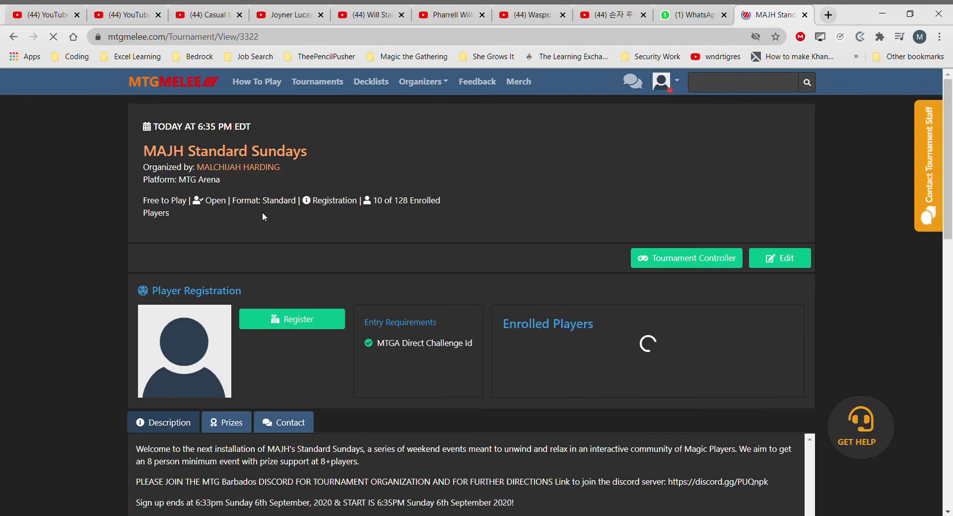
pyautogui.click(215, 429)
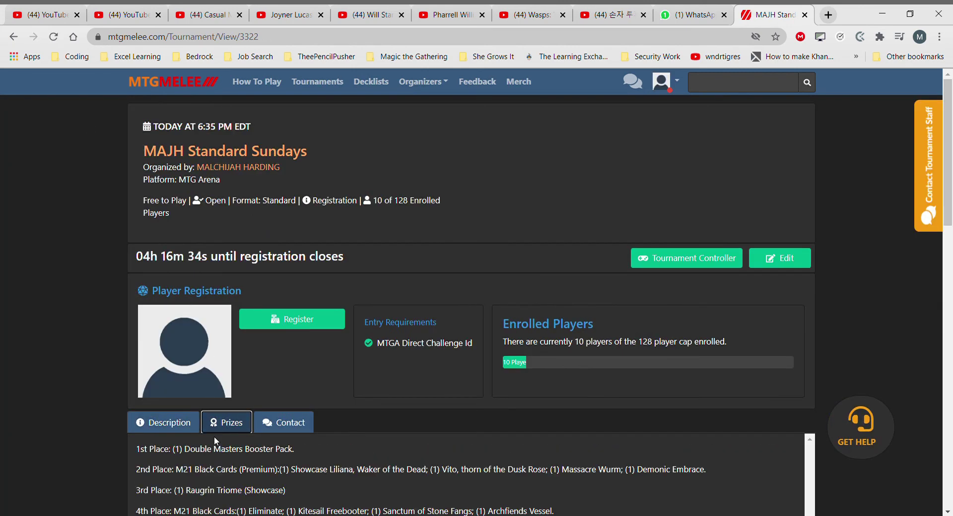
pyautogui.scroll(-1, 214, 430)
pyautogui.scroll(-2, 213, 436)
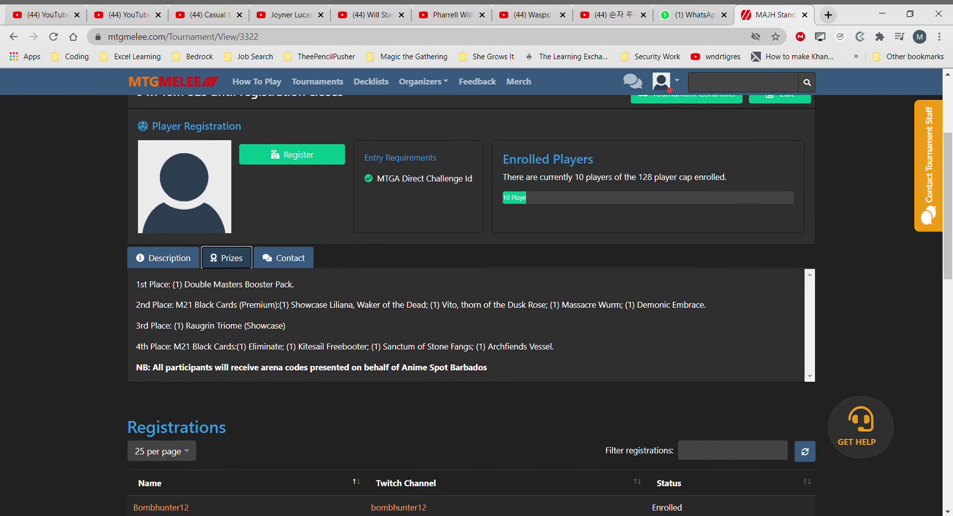
pyautogui.click(219, 291)
pyautogui.tripleClick(218, 290)
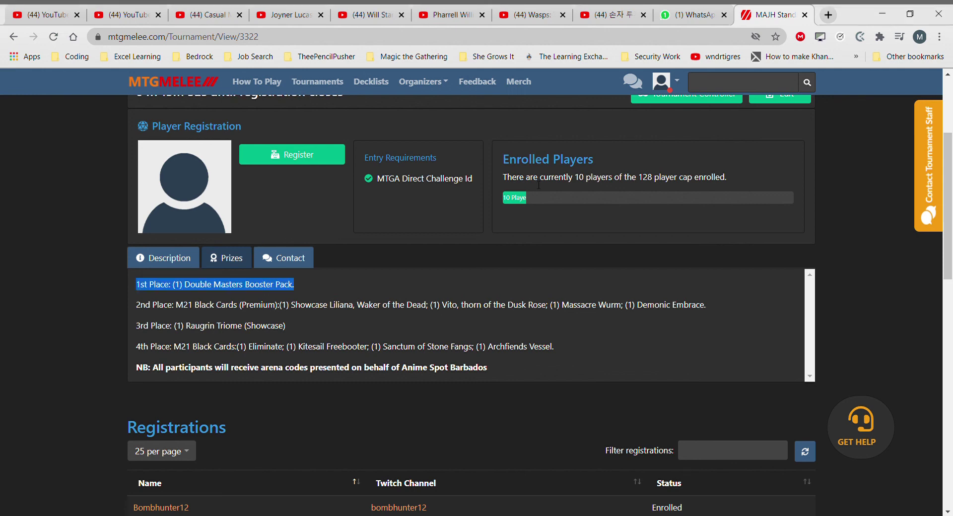
# Return to the Tournament Controller and view the standings for the Top 4 Playoffs and the Swiss Phase.
pyautogui.click(681, 100)
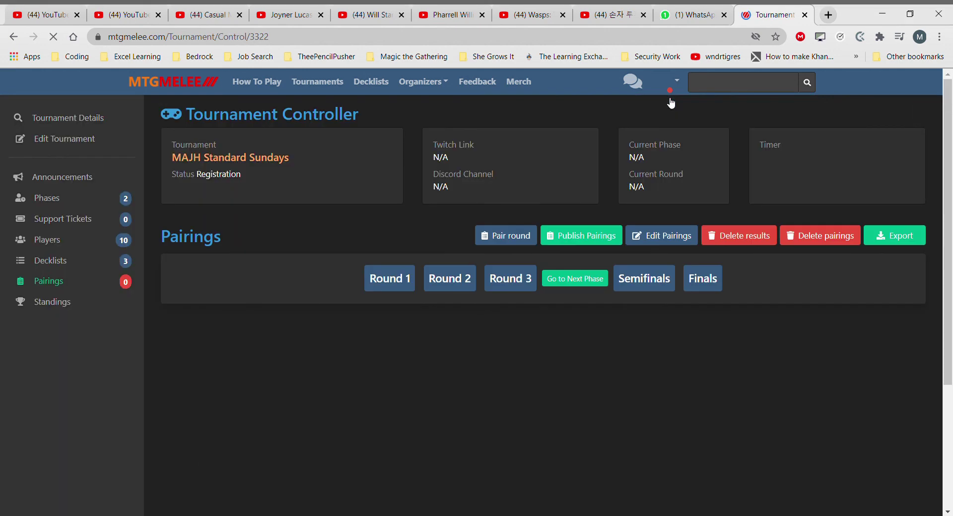
pyautogui.click(53, 305)
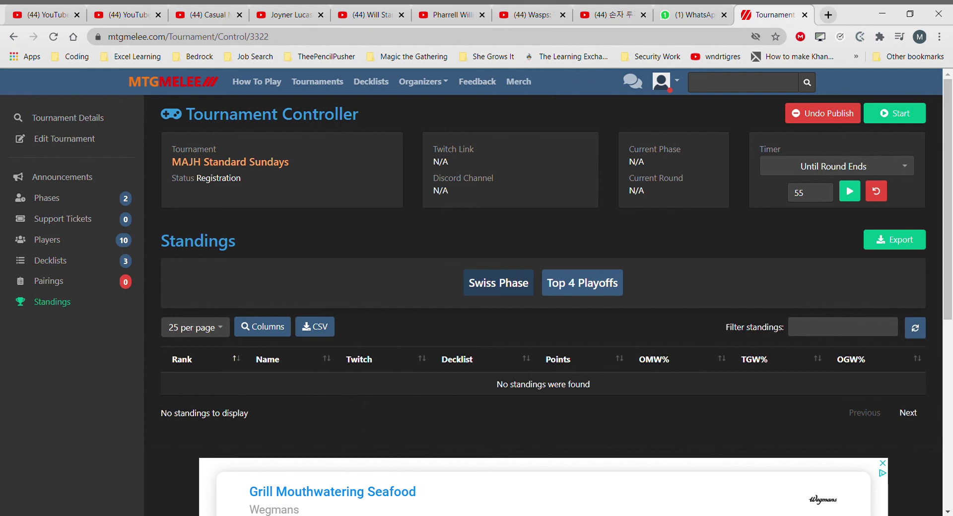
pyautogui.click(576, 278)
pyautogui.click(576, 278)
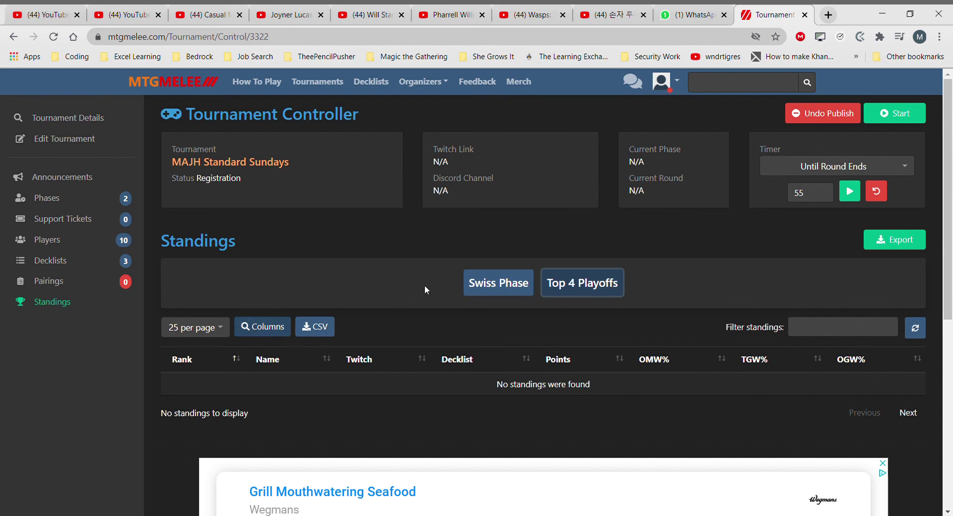
pyautogui.click(485, 293)
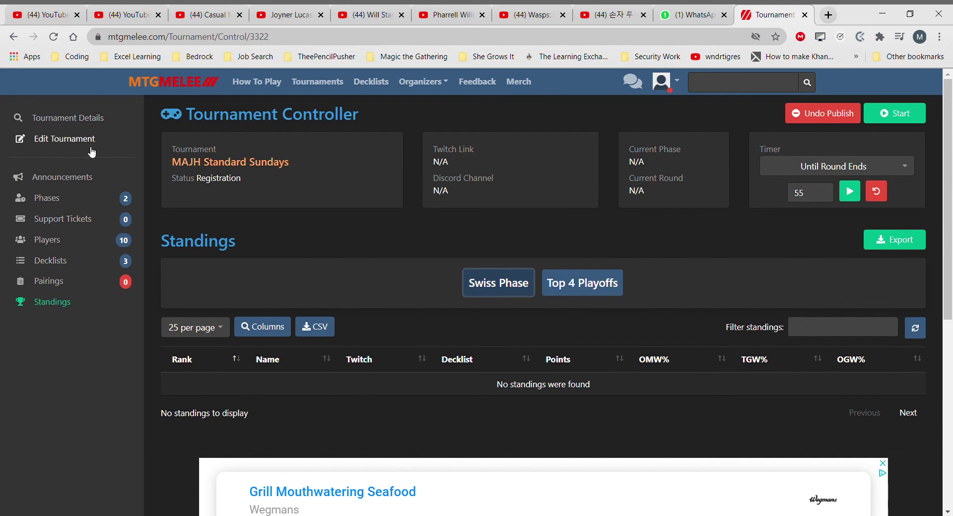
# Reopen the tournament details page and review the full prize list, including the note about arena codes.
pyautogui.click(88, 122)
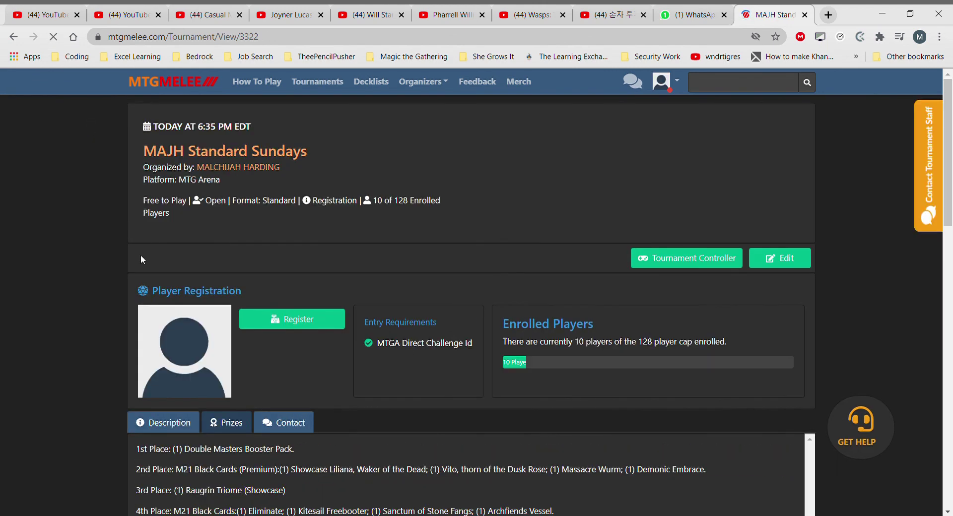
pyautogui.scroll(-2, 311, 454)
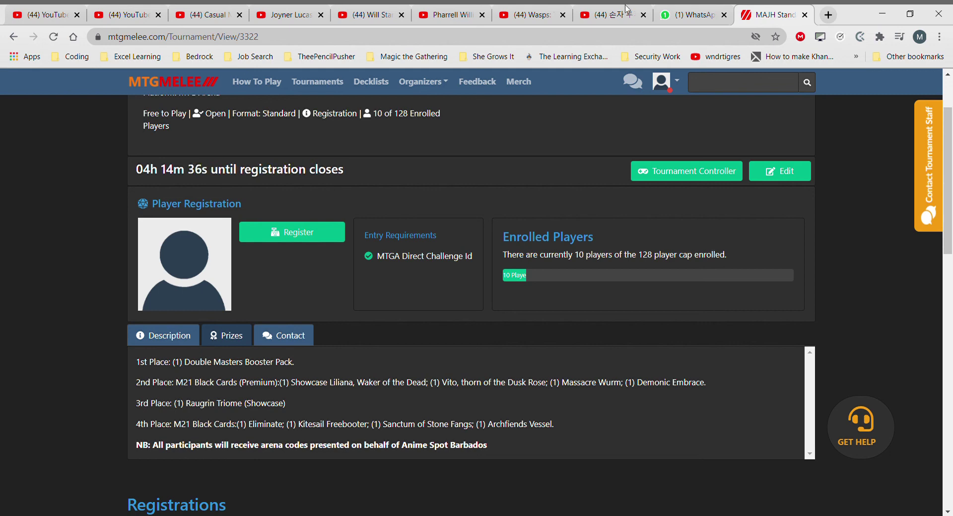
# Switch to WhatsApp Web, search the chats for "COLLAB", and find the arena codes message in the Anime Spot Collaborations group.
pyautogui.click(682, 8)
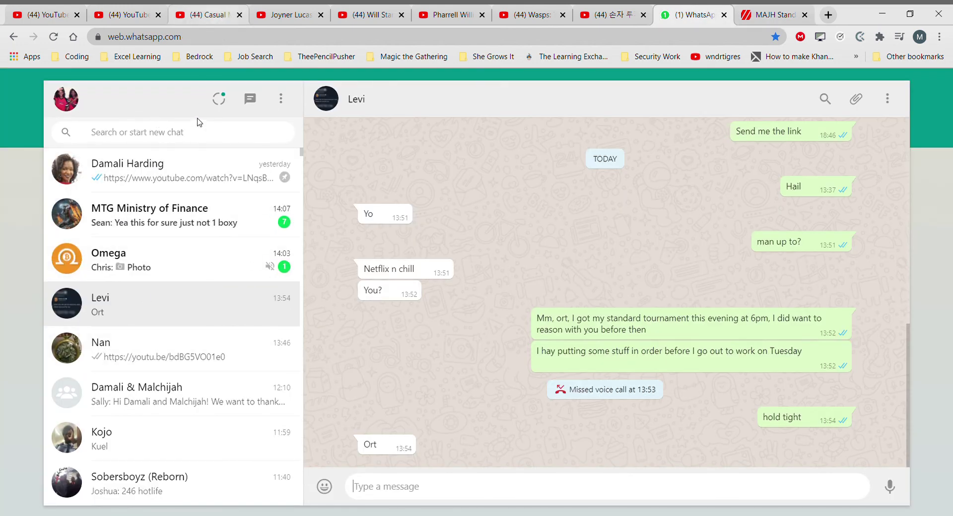
pyautogui.click(201, 140)
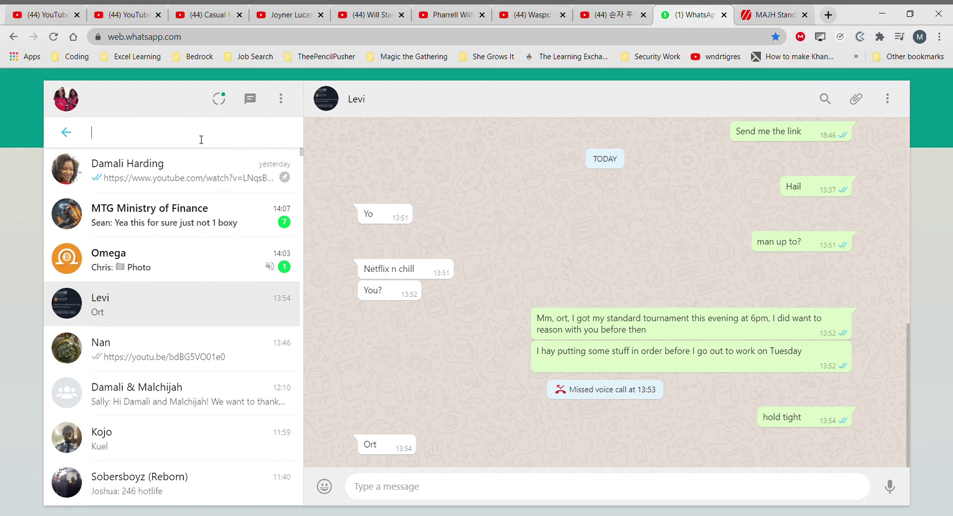
pyautogui.write('COLLAB')
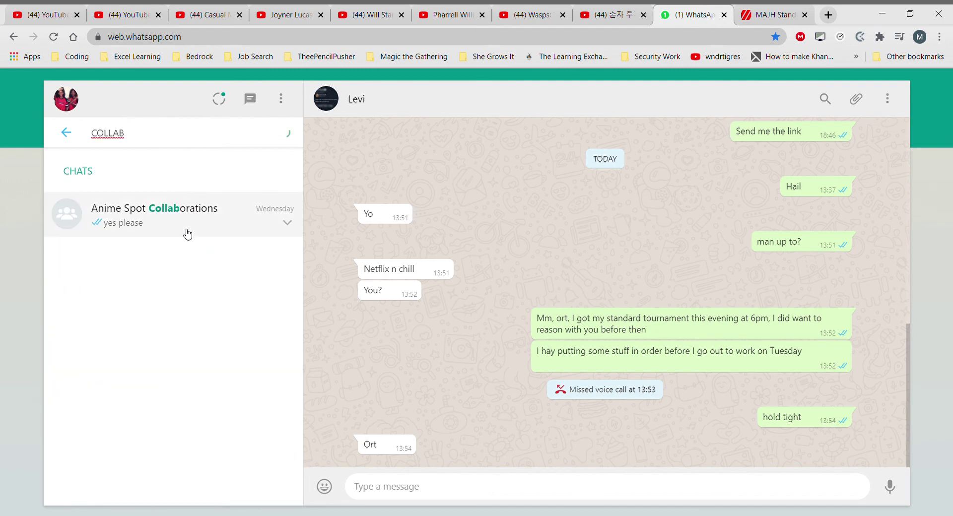
pyautogui.click(187, 233)
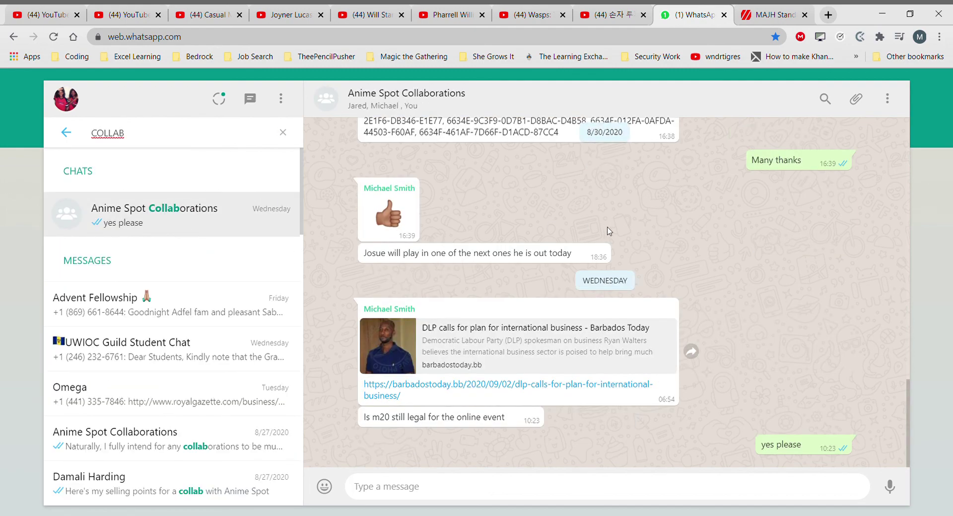
pyautogui.scroll(4, 608, 230)
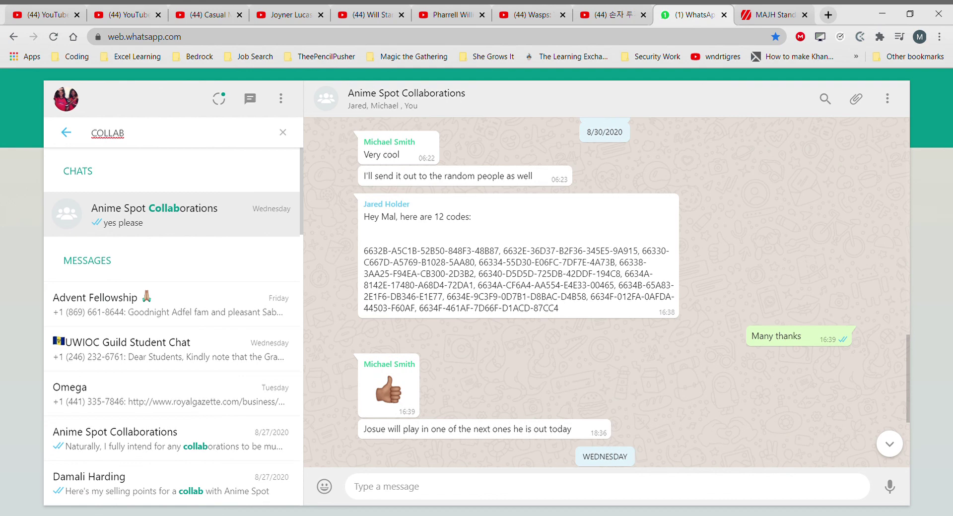
# Highlight the whole block of arena codes in the message, clear that selection, and select a single code.
pyautogui.tripleClick(571, 264)
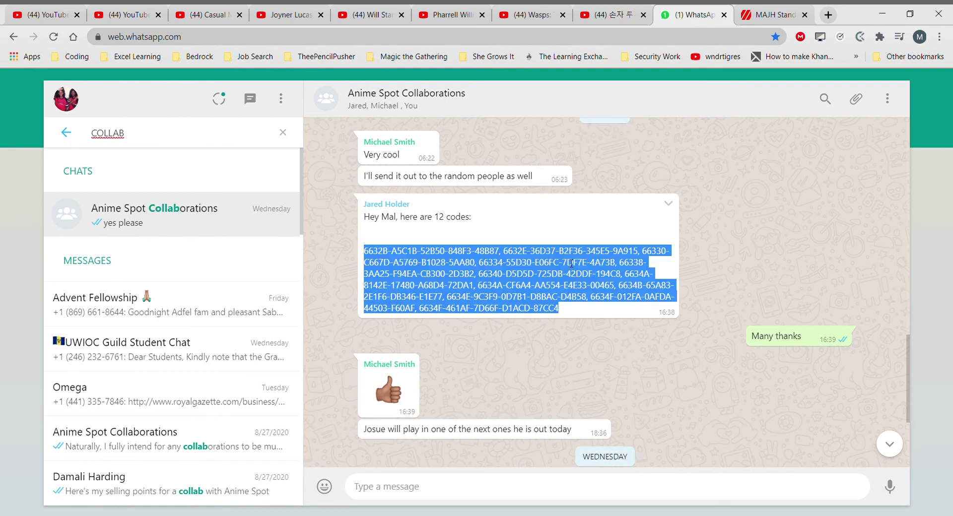
pyautogui.click(571, 264)
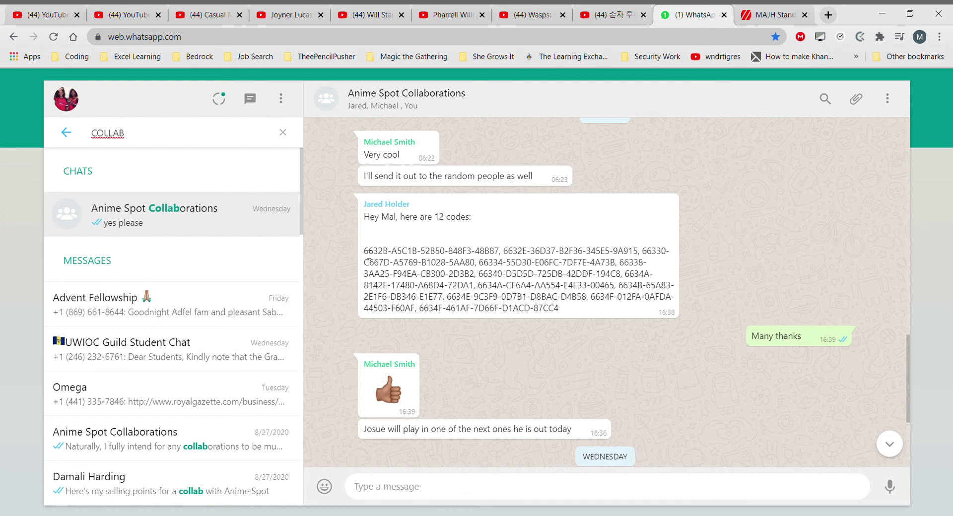
pyautogui.moveTo(366, 253); pyautogui.dragTo(640, 256)
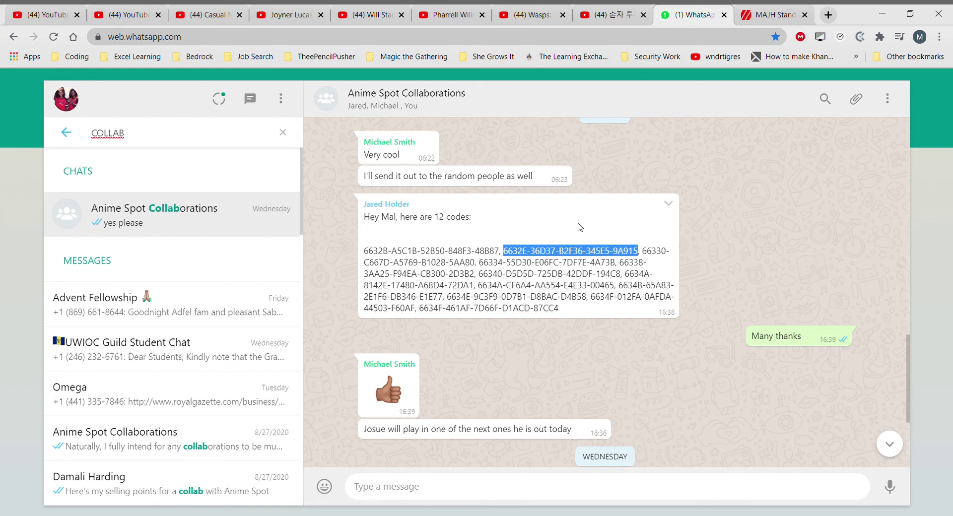